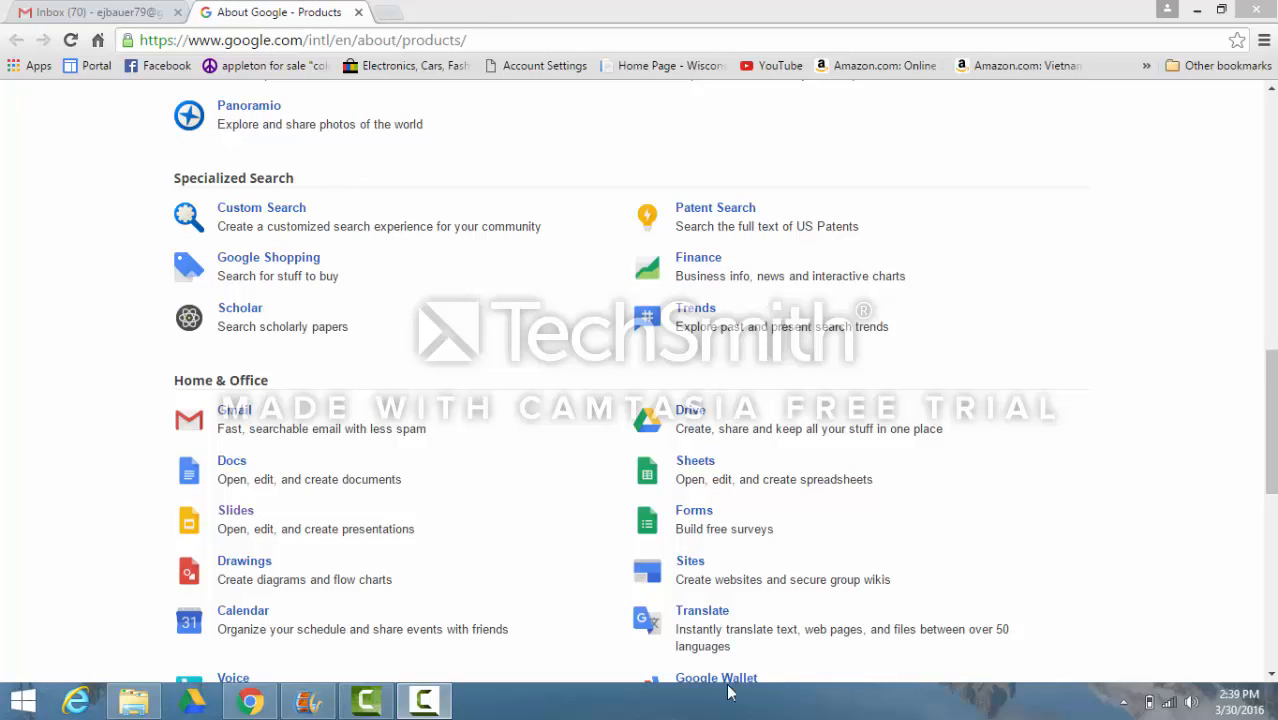
# - Create a blank presentation in Google Slides and name it "Using Google Slides"
pyautogui.click(231, 514)
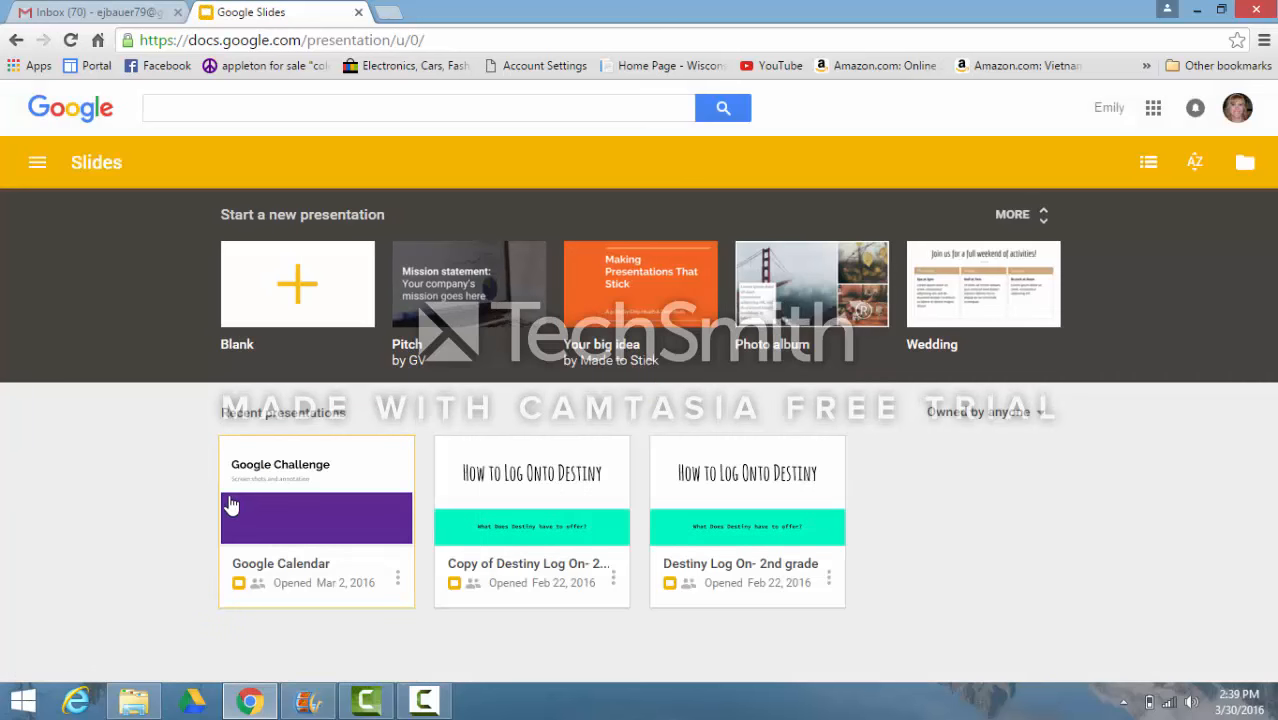
pyautogui.click(303, 285)
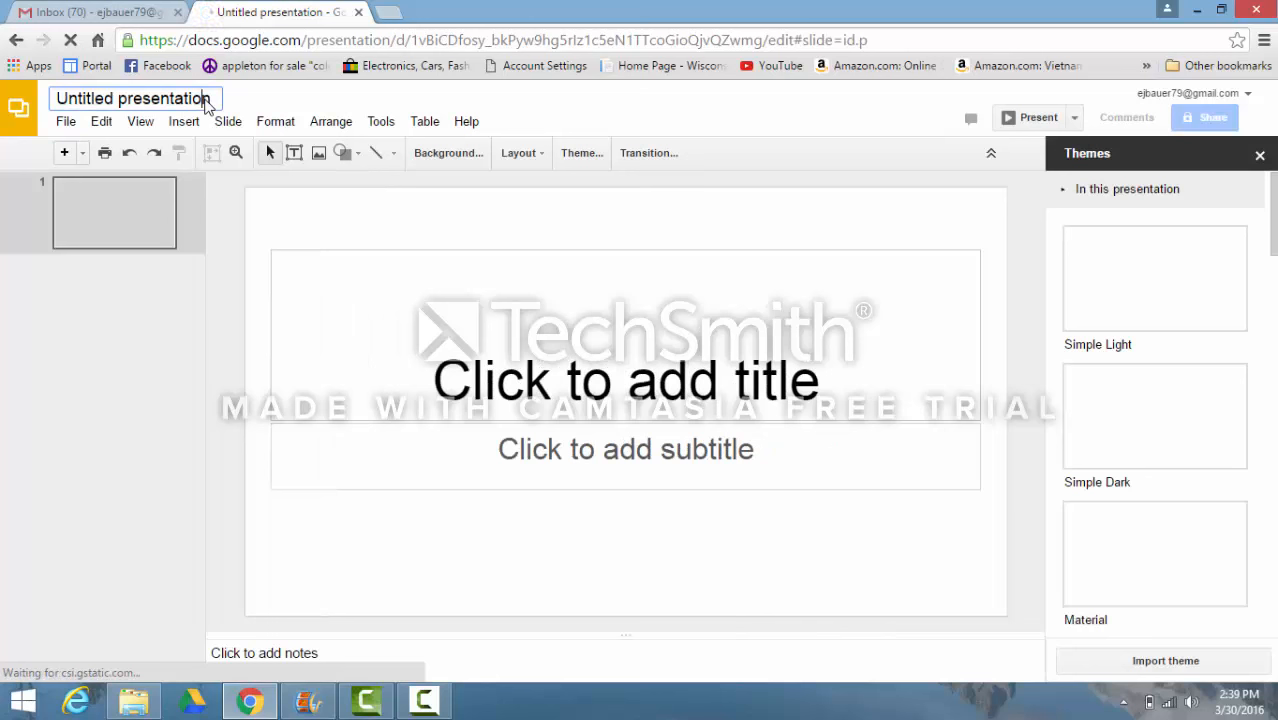
pyautogui.click(212, 99)
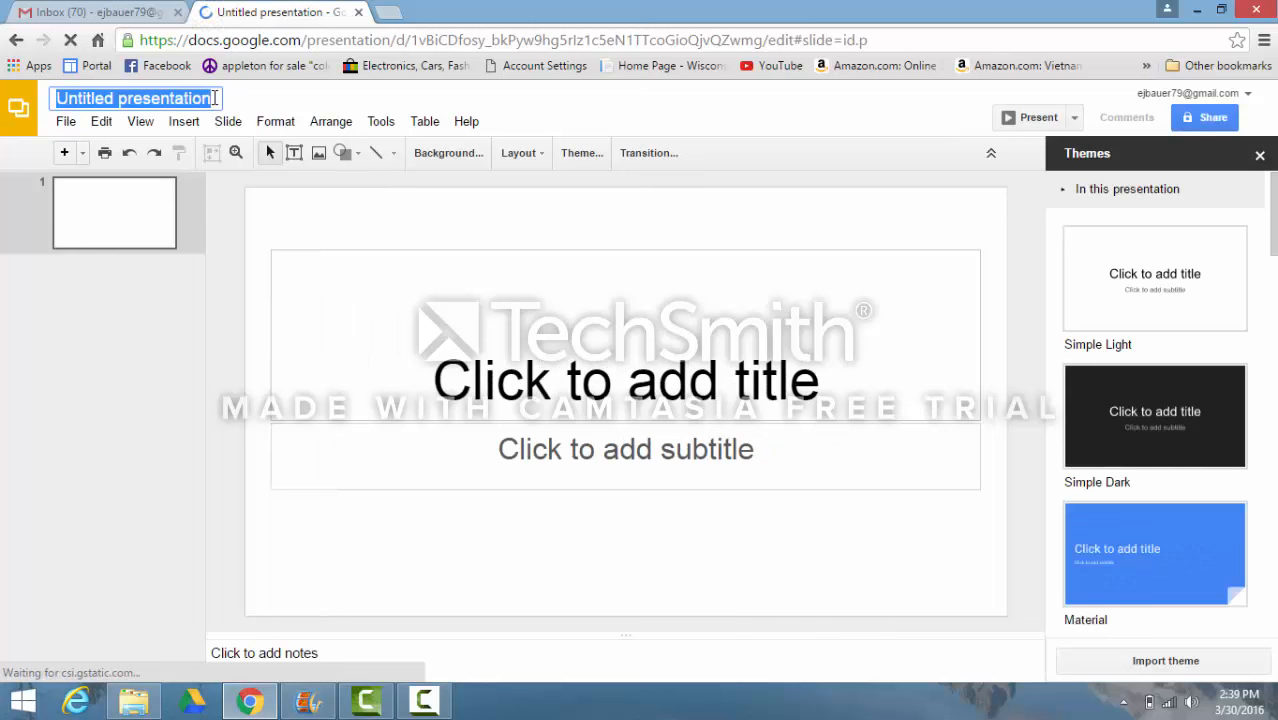
pyautogui.press('BackSpace')
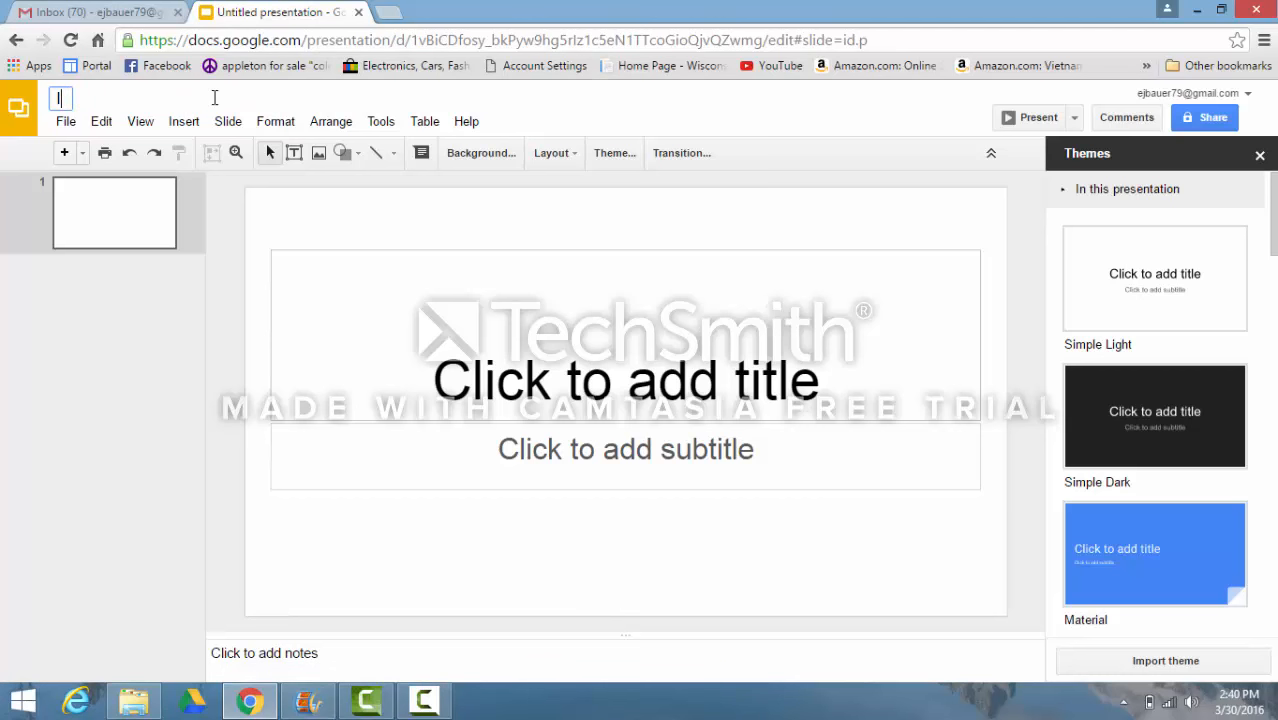
pyautogui.write('Using Googe')
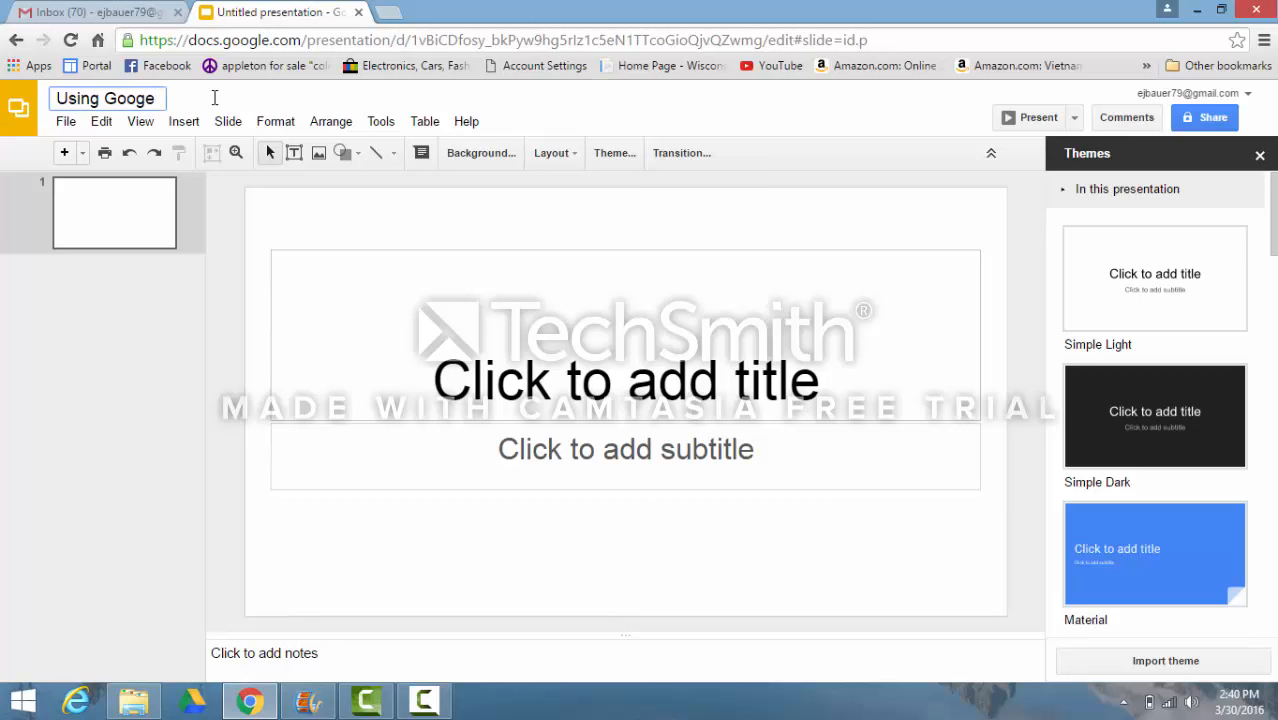
pyautogui.press('BackSpace')
pyautogui.write('le Slides')
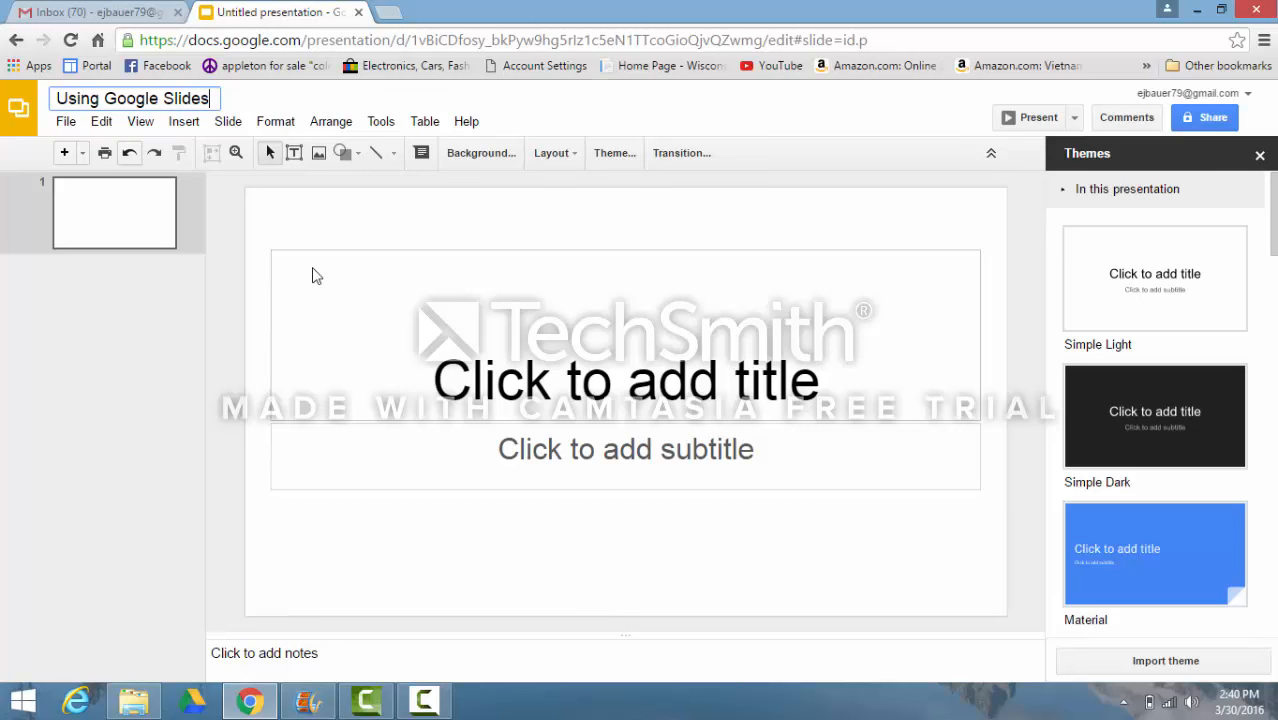
# - Apply the Beach Day theme to the presentation
pyautogui.click(492, 388)
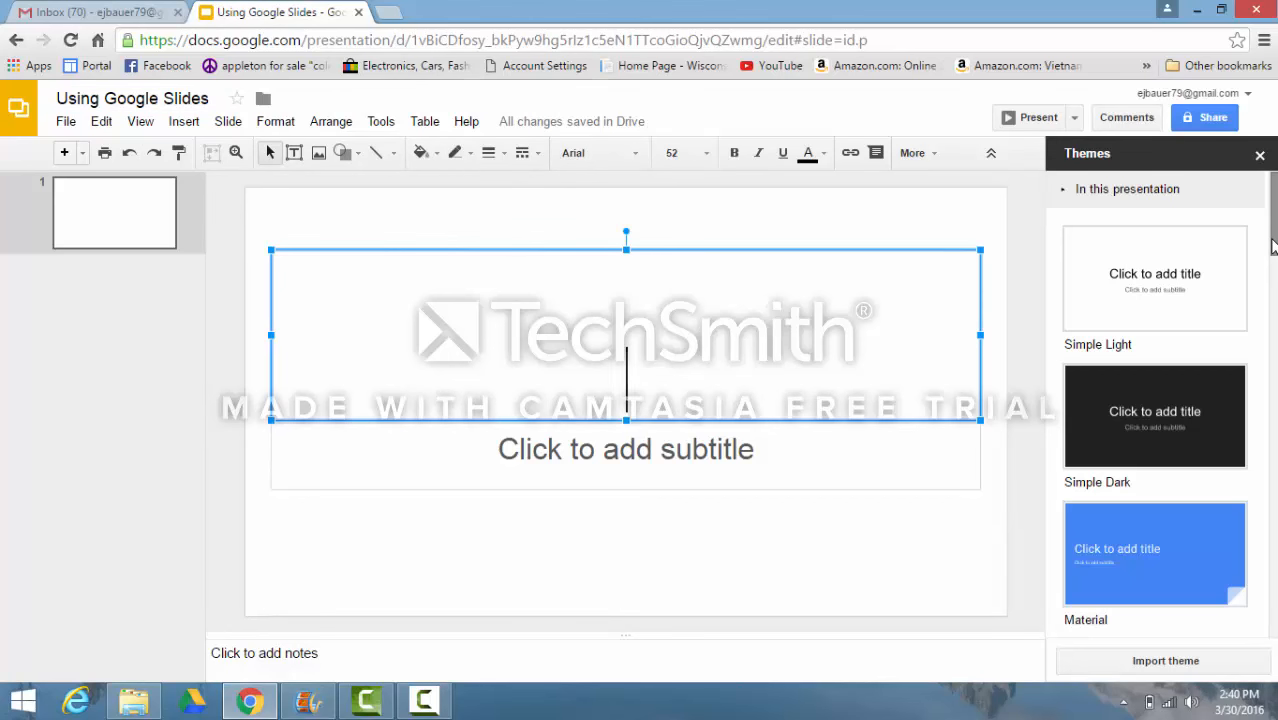
pyautogui.moveTo(1273, 247); pyautogui.dragTo(1273, 332)
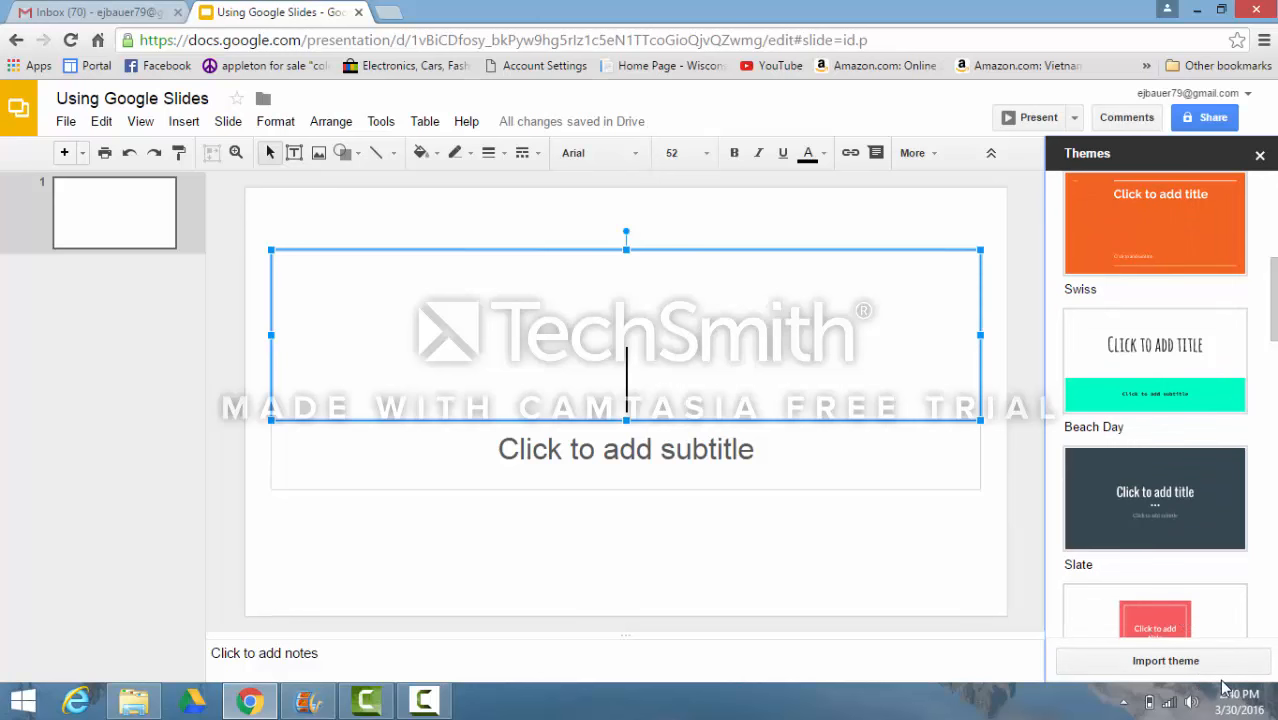
pyautogui.click(1165, 350)
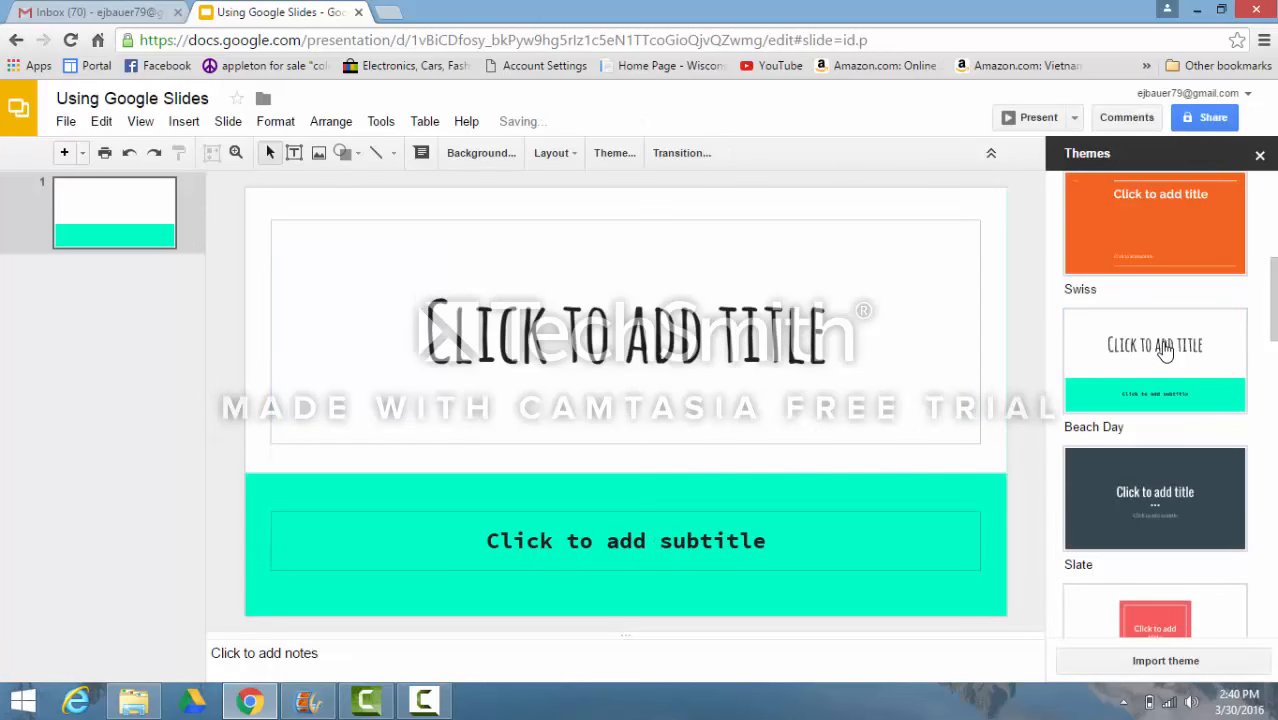
# - Title the opening slide "Using Google Slides" and enter the presenter's full name as its subtitle
pyautogui.click(705, 352)
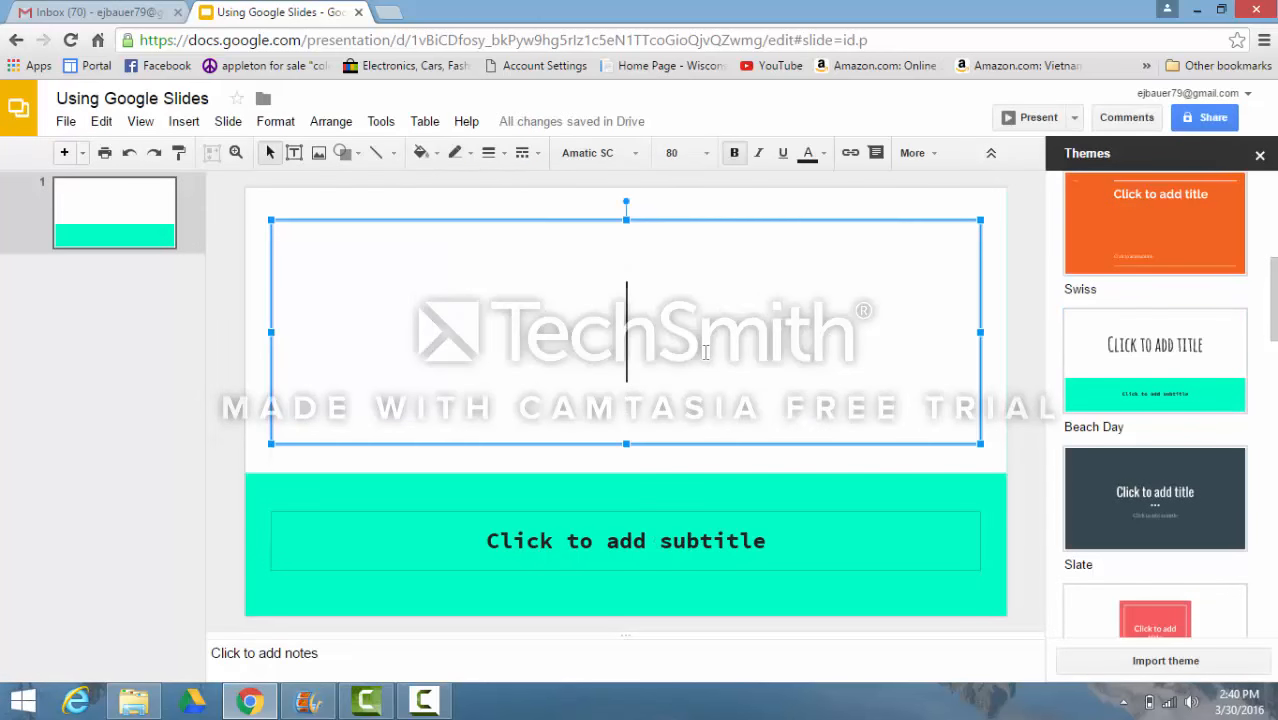
pyautogui.write('Using')
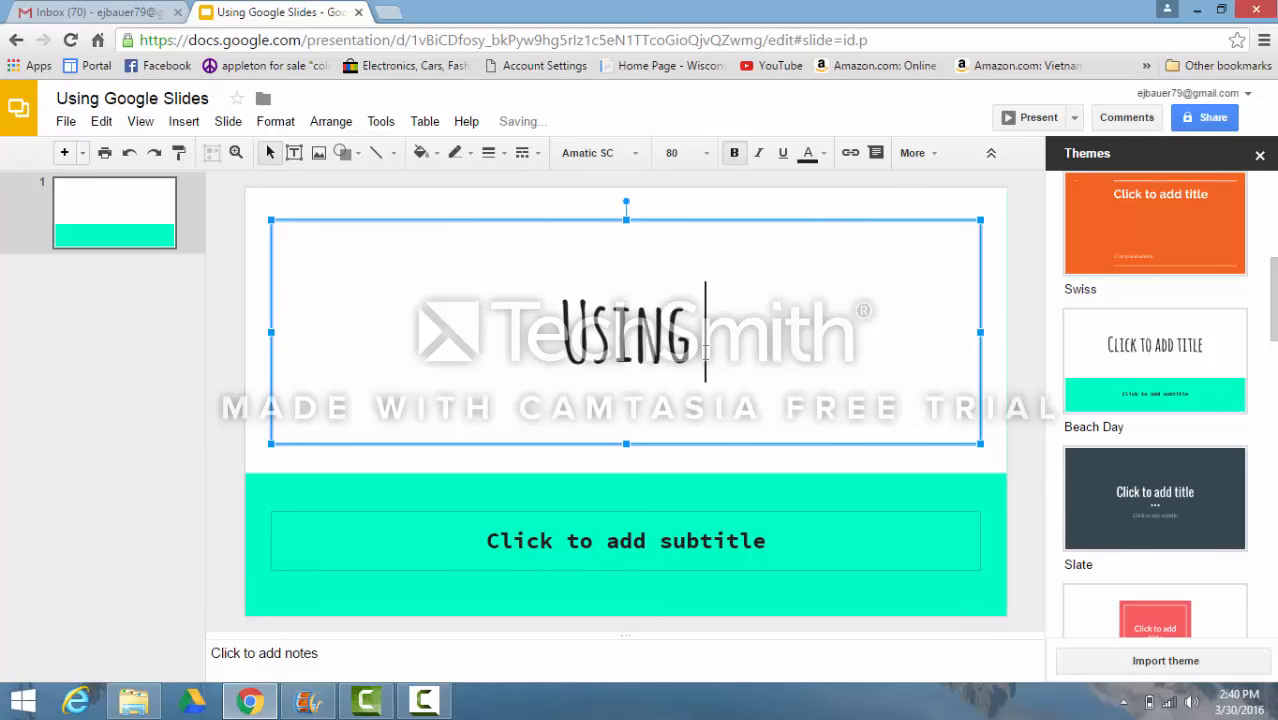
pyautogui.write(' Googl')
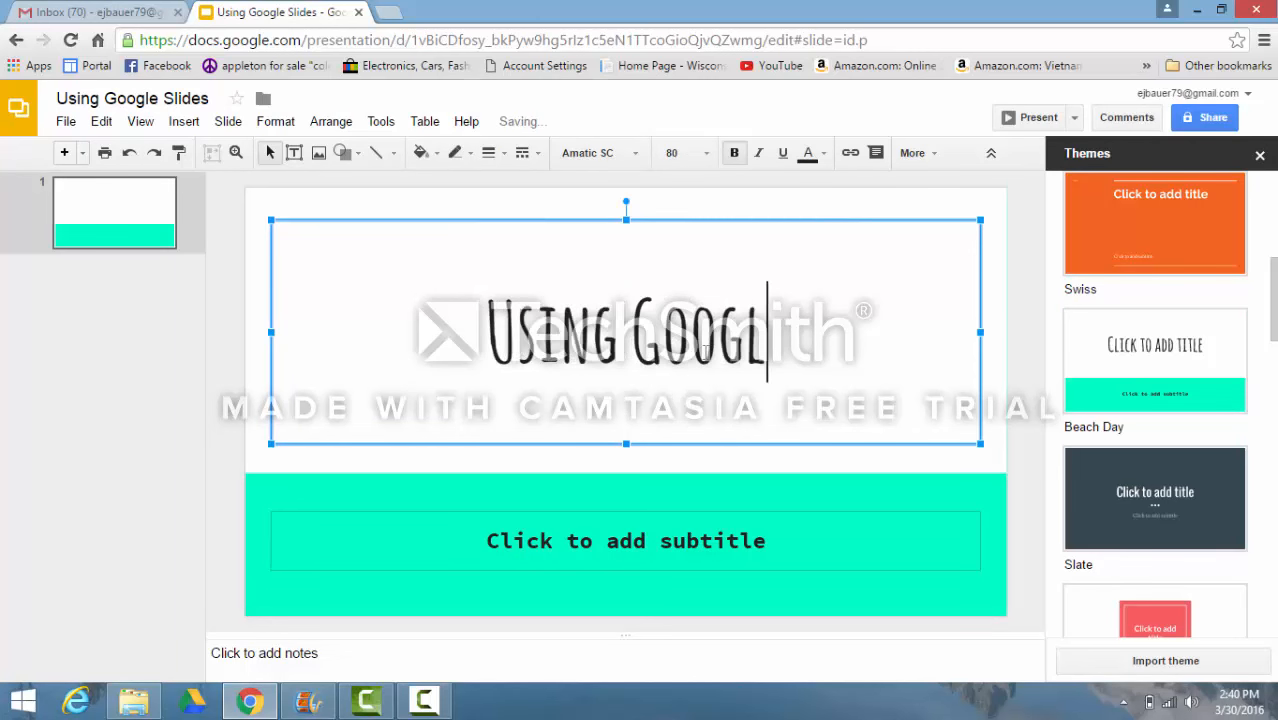
pyautogui.write('e Slides')
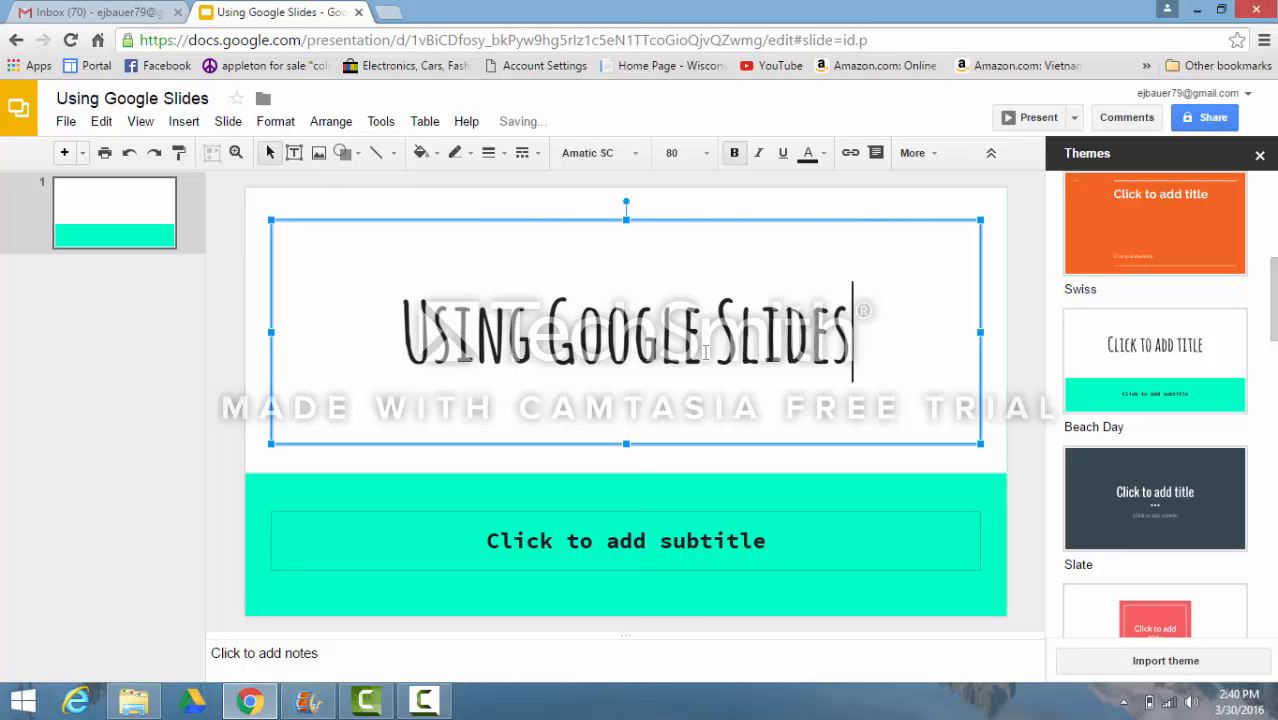
pyautogui.click(692, 543)
pyautogui.write('Emil')
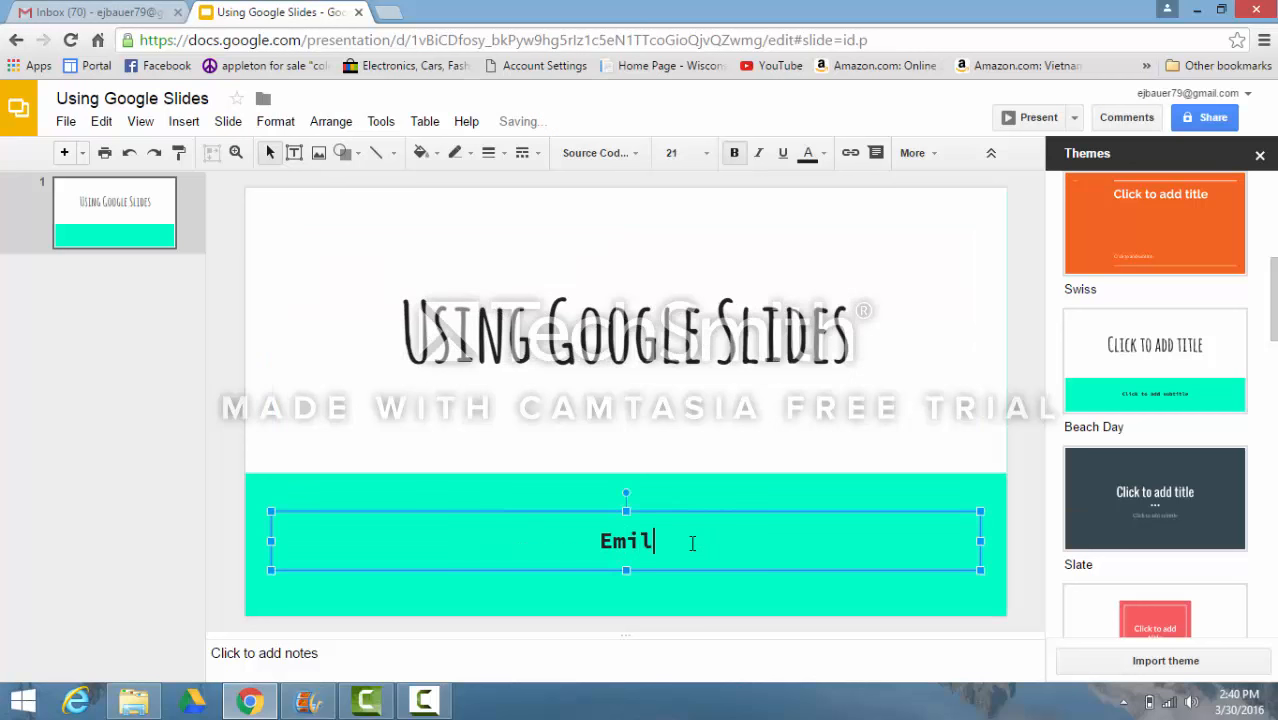
pyautogui.write('y Bauer')
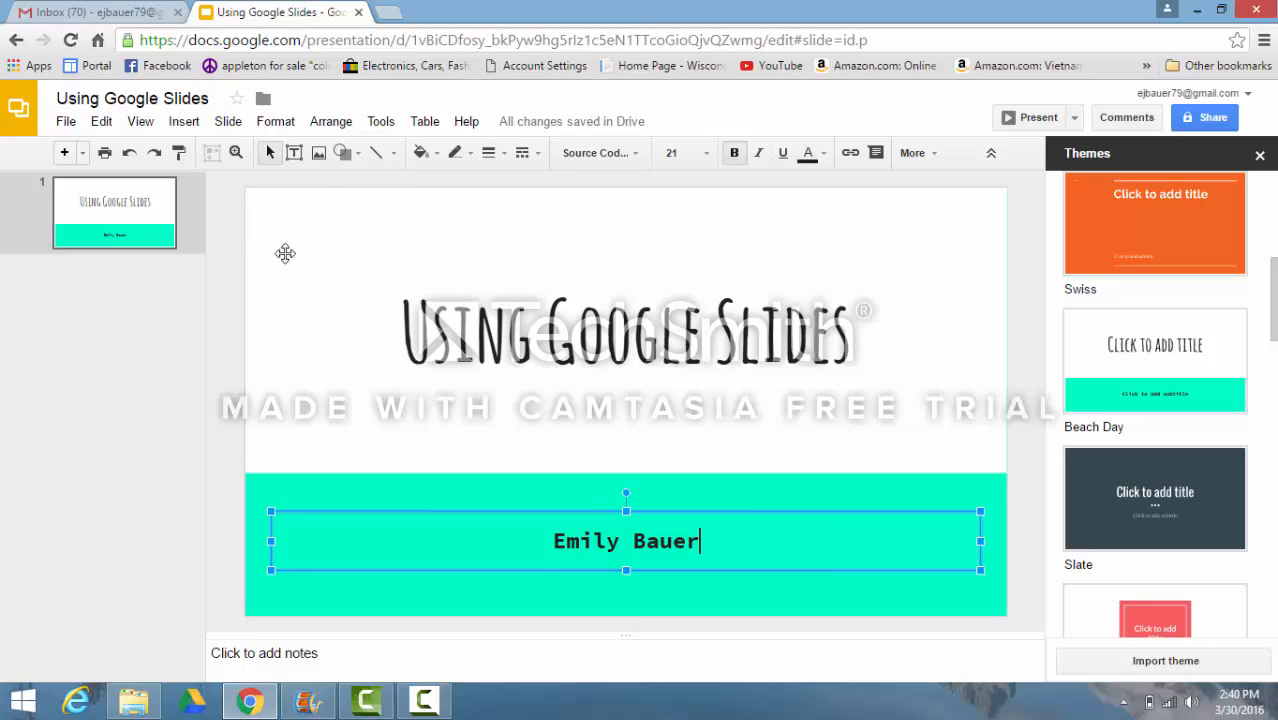
# - Add a second slide and apply the Fade transition to all slides
pyautogui.click(64, 153)
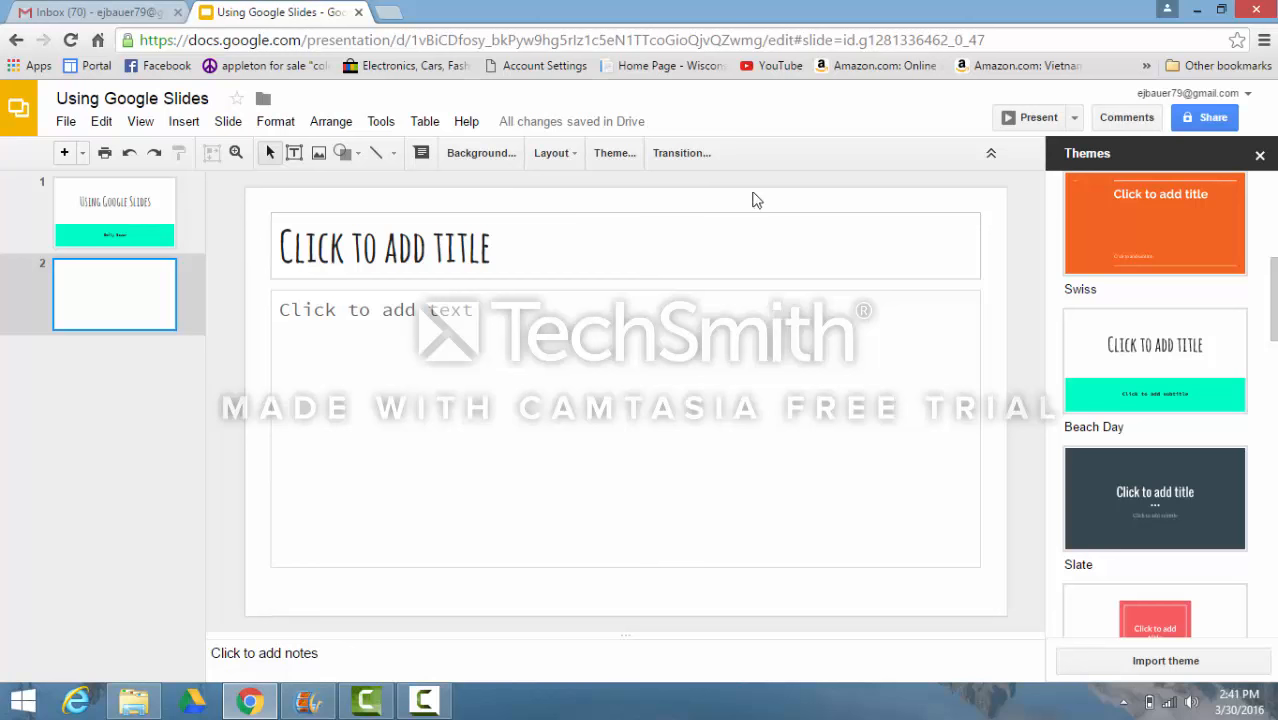
pyautogui.click(694, 164)
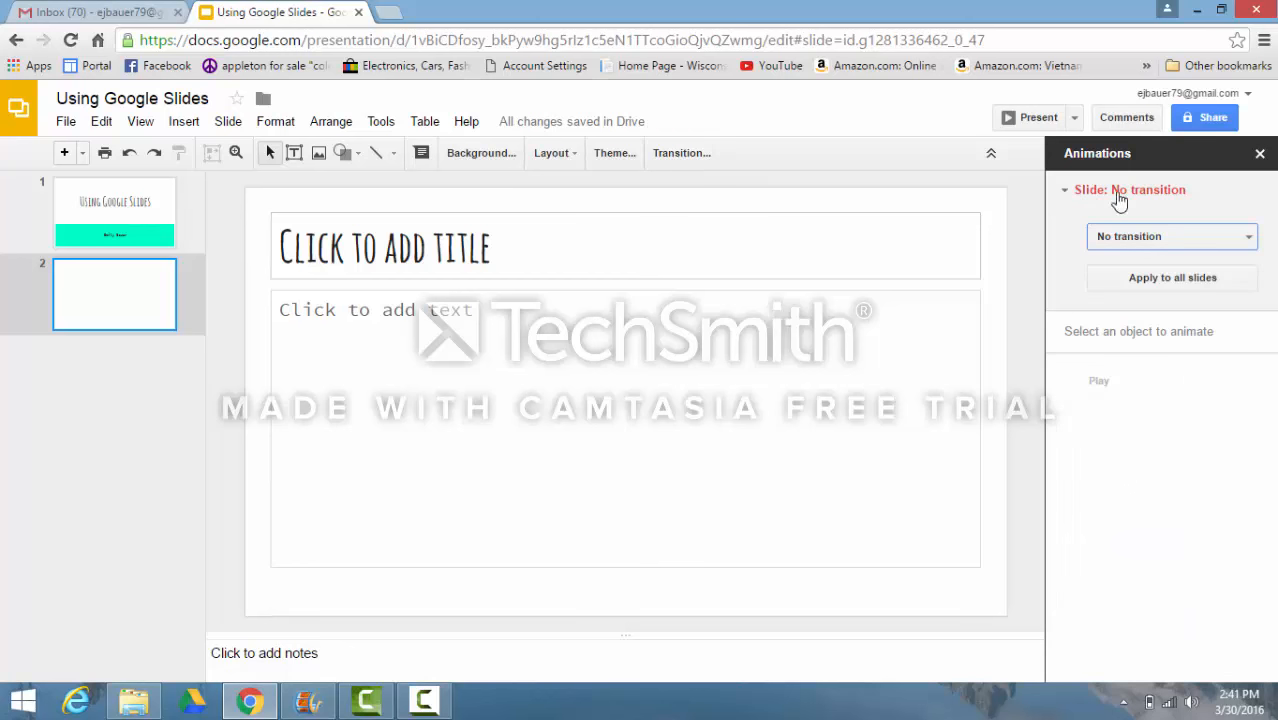
pyautogui.click(1248, 245)
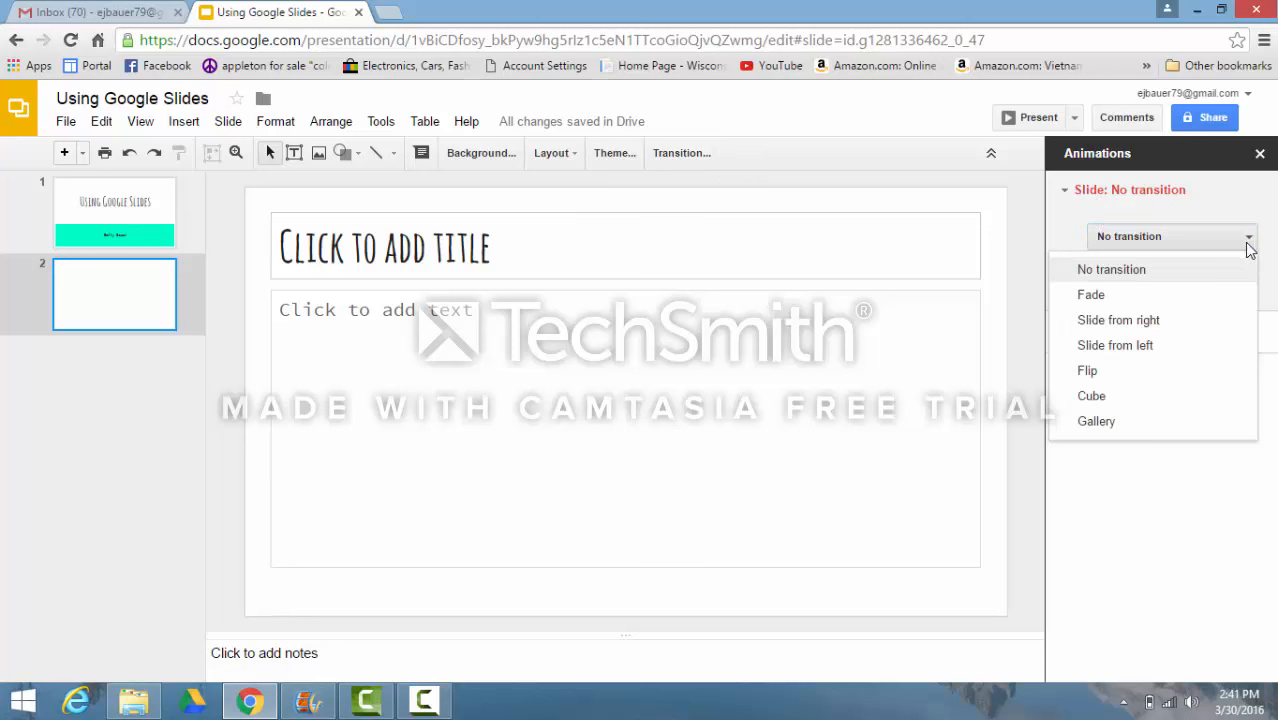
pyautogui.click(1092, 296)
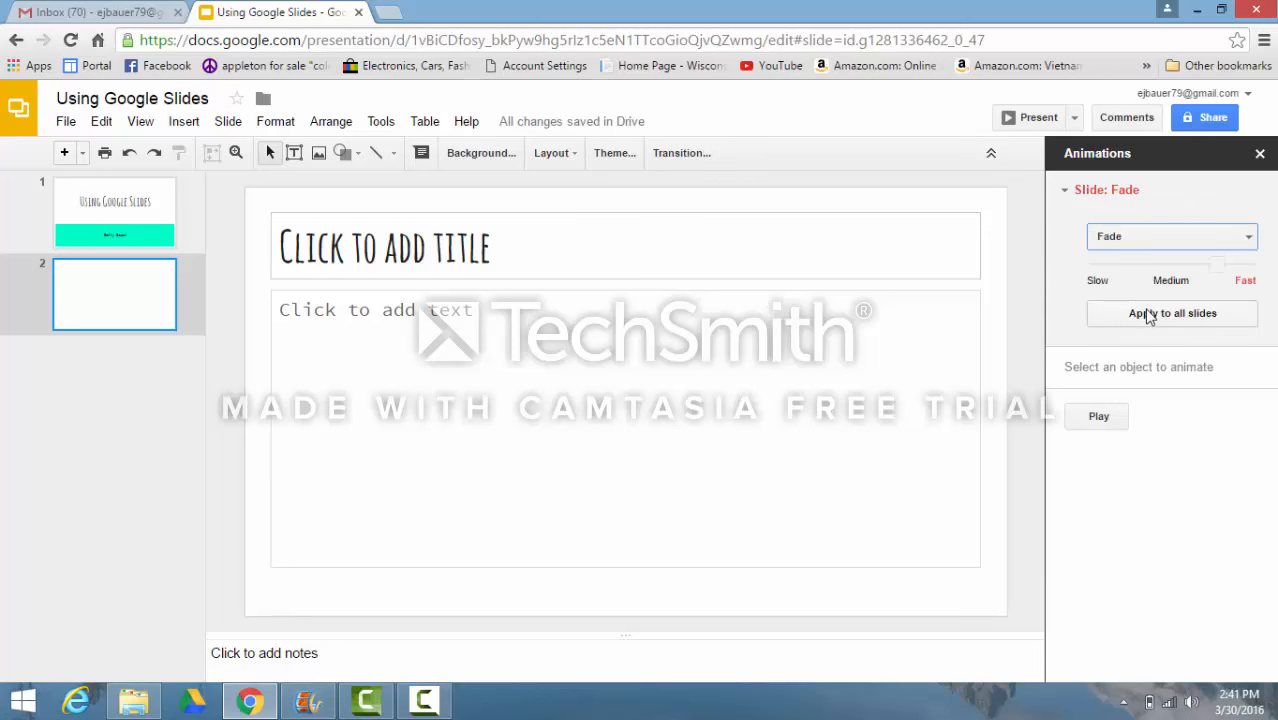
pyautogui.click(1148, 314)
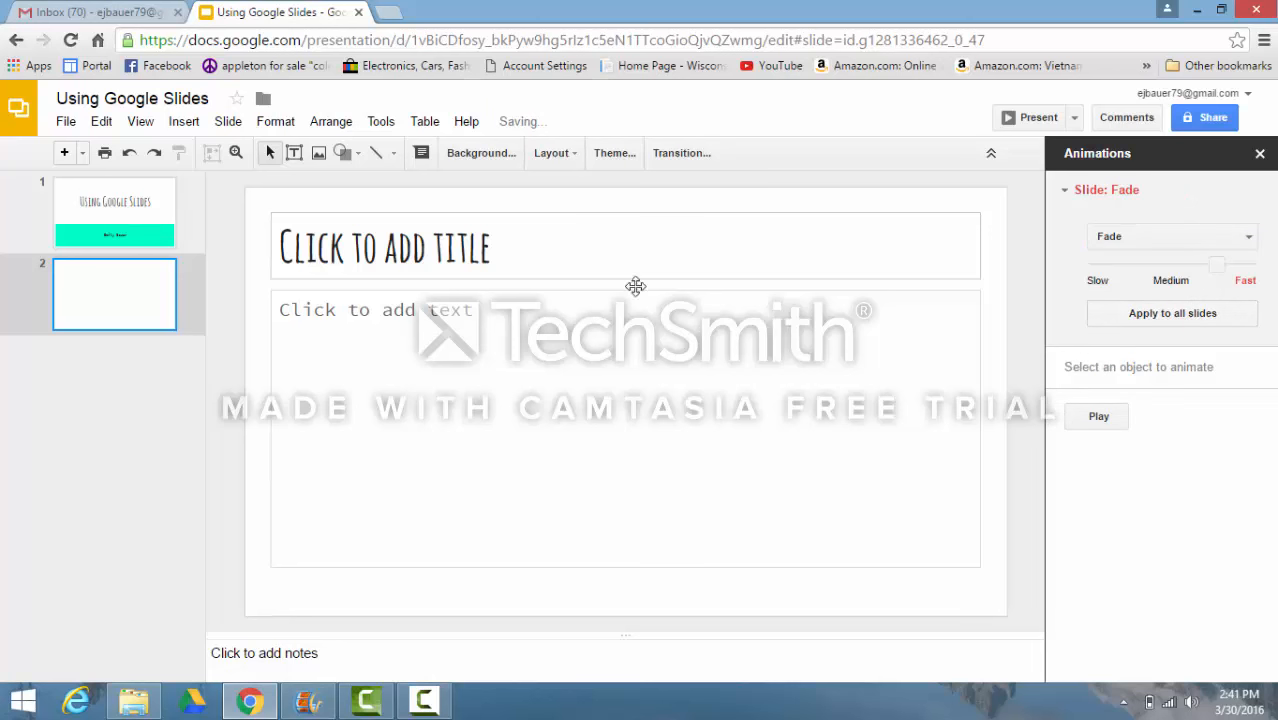
# - Title the second slide "How To Use Google Docs"
pyautogui.click(502, 249)
pyautogui.write('H')
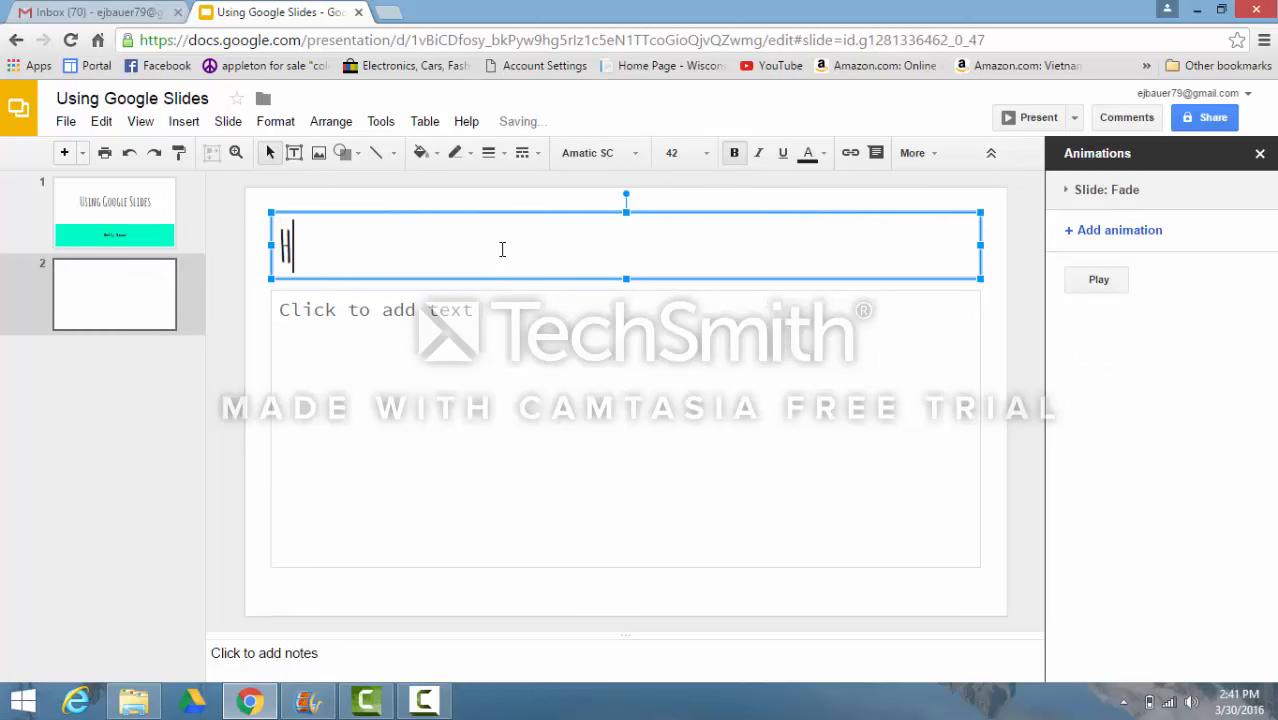
pyautogui.write('ow ')
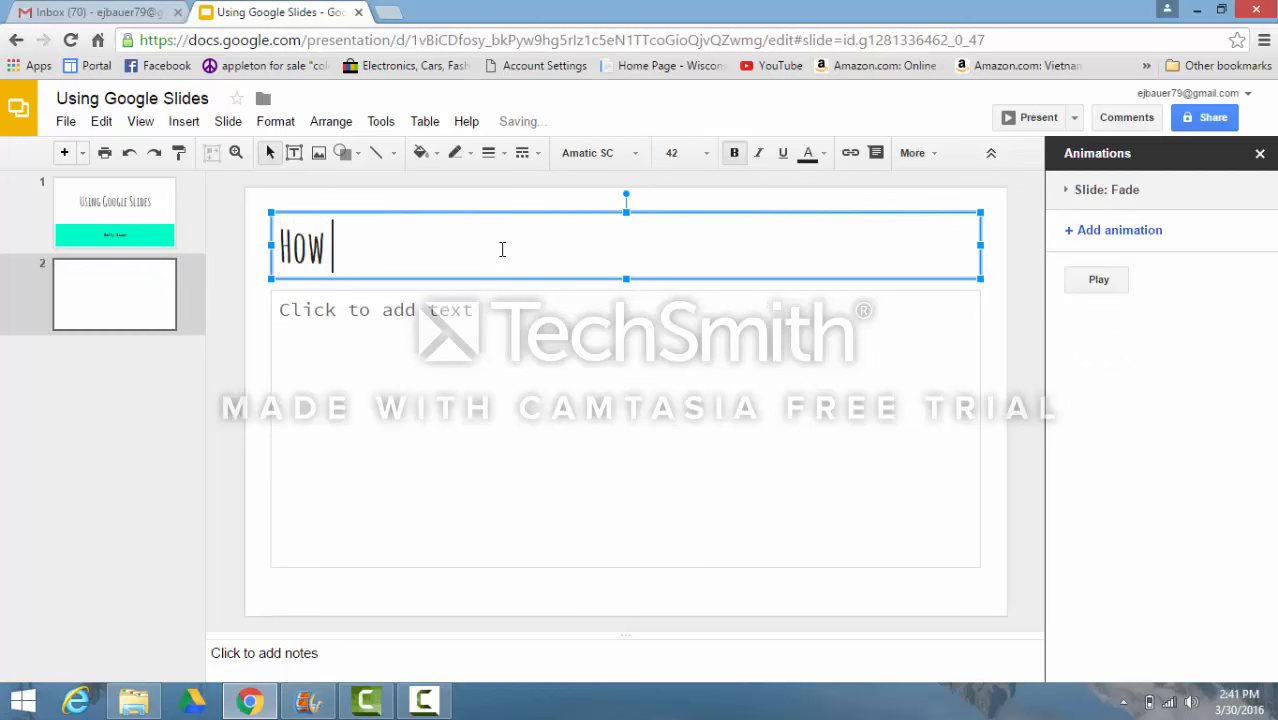
pyautogui.write('To Use ')
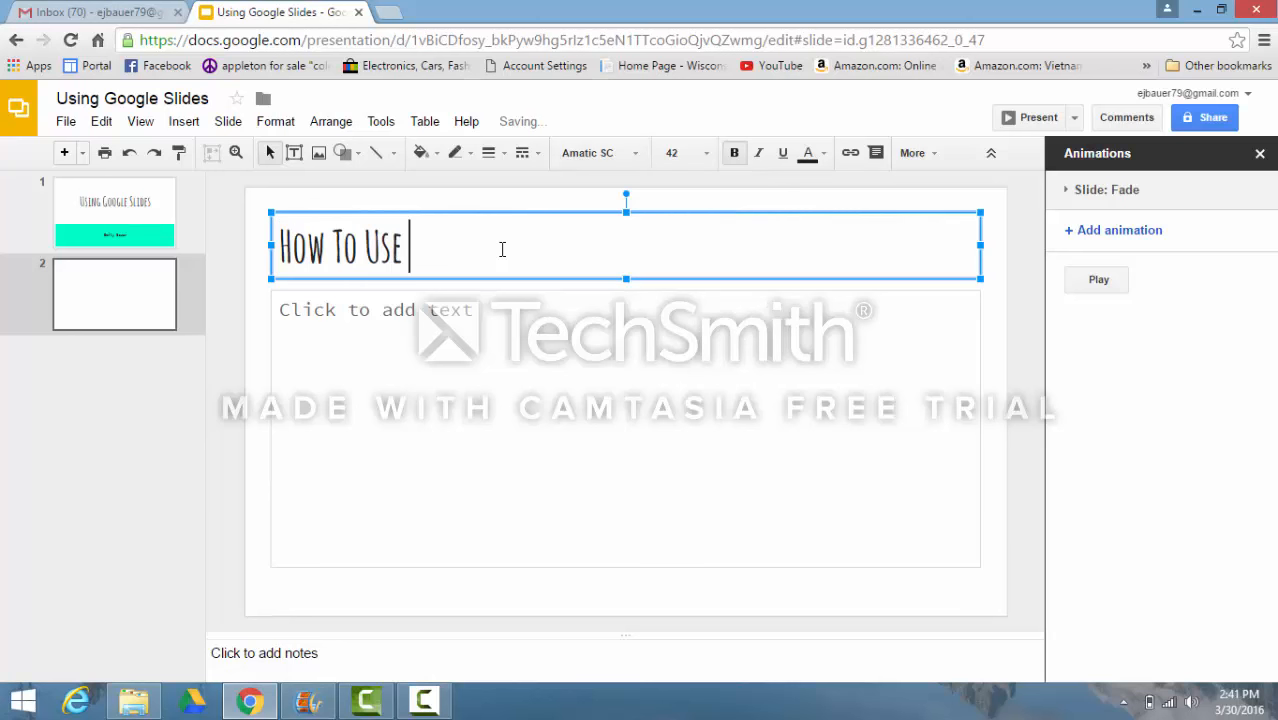
pyautogui.write('Google ')
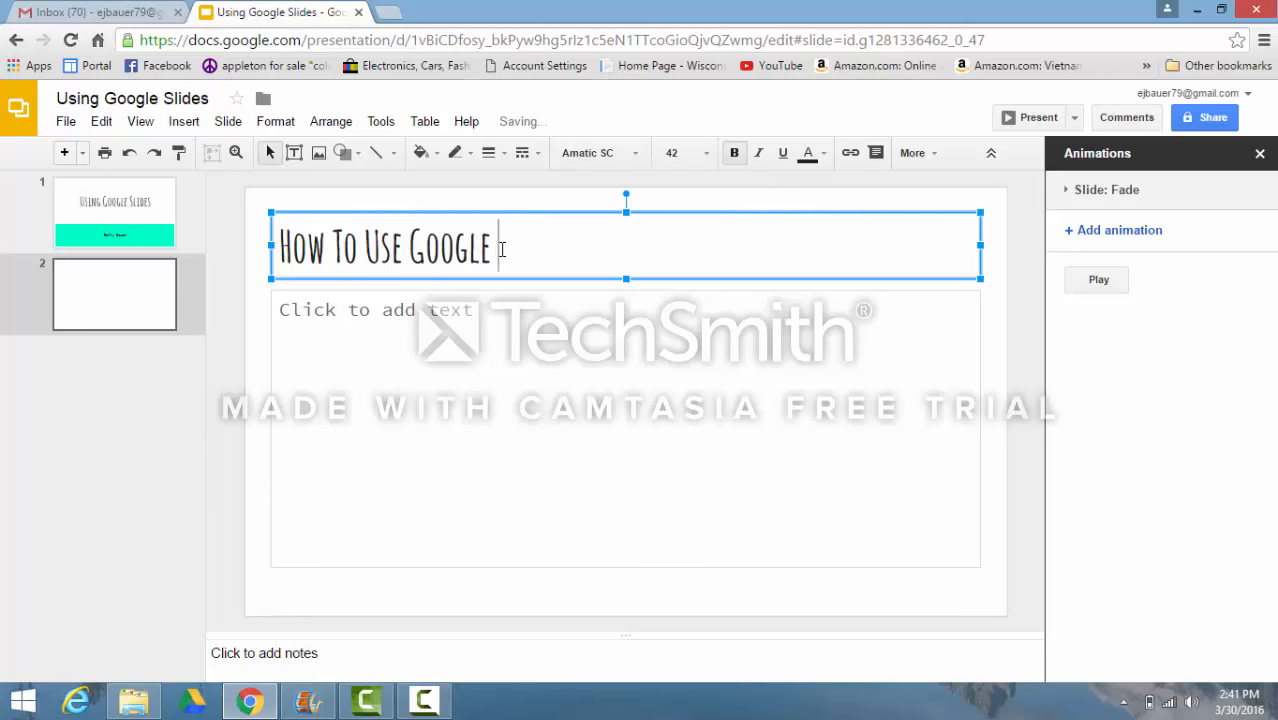
pyautogui.write('Docs')
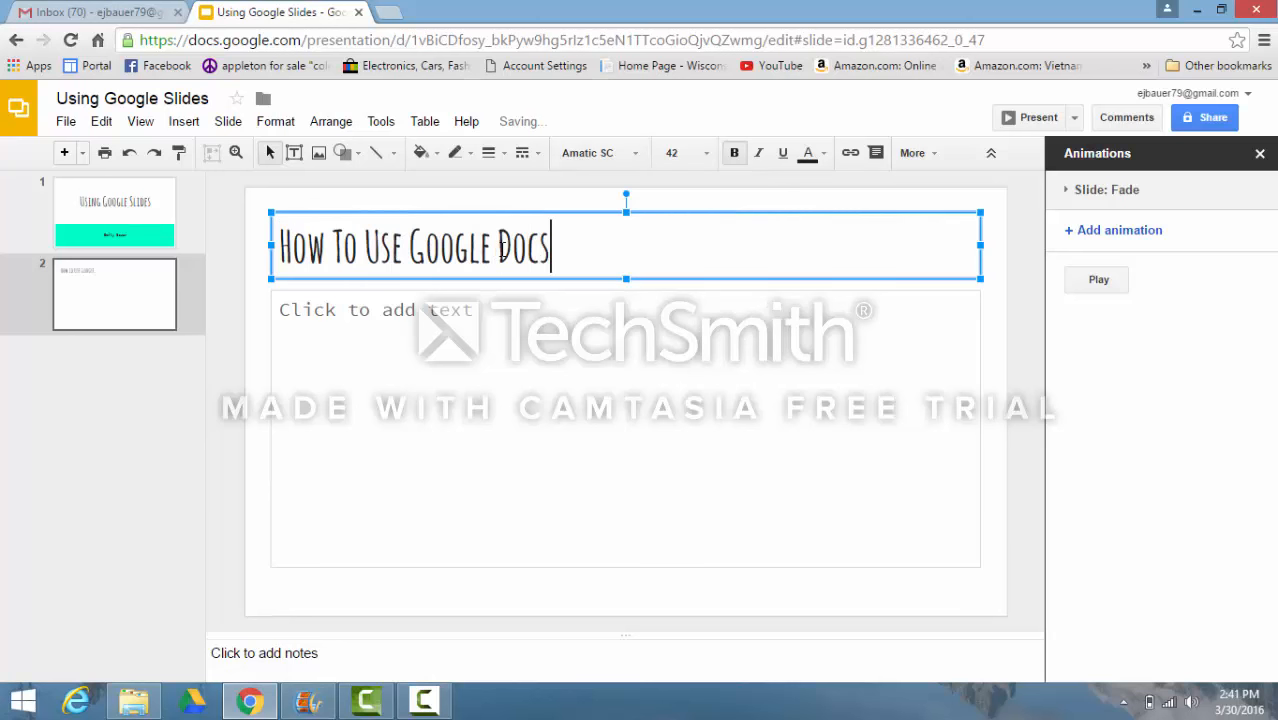
# - Enter "Fairly easy to use" as the second slide's body text
pyautogui.click(450, 310)
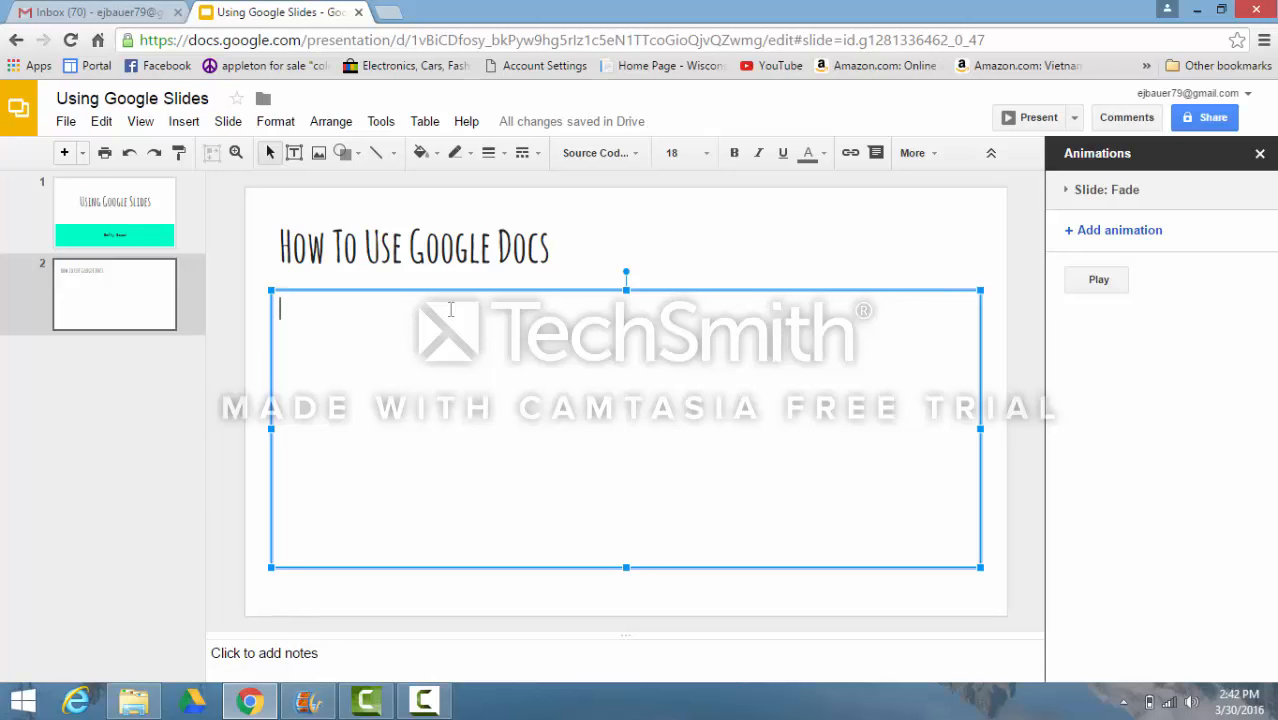
pyautogui.write('Fai')
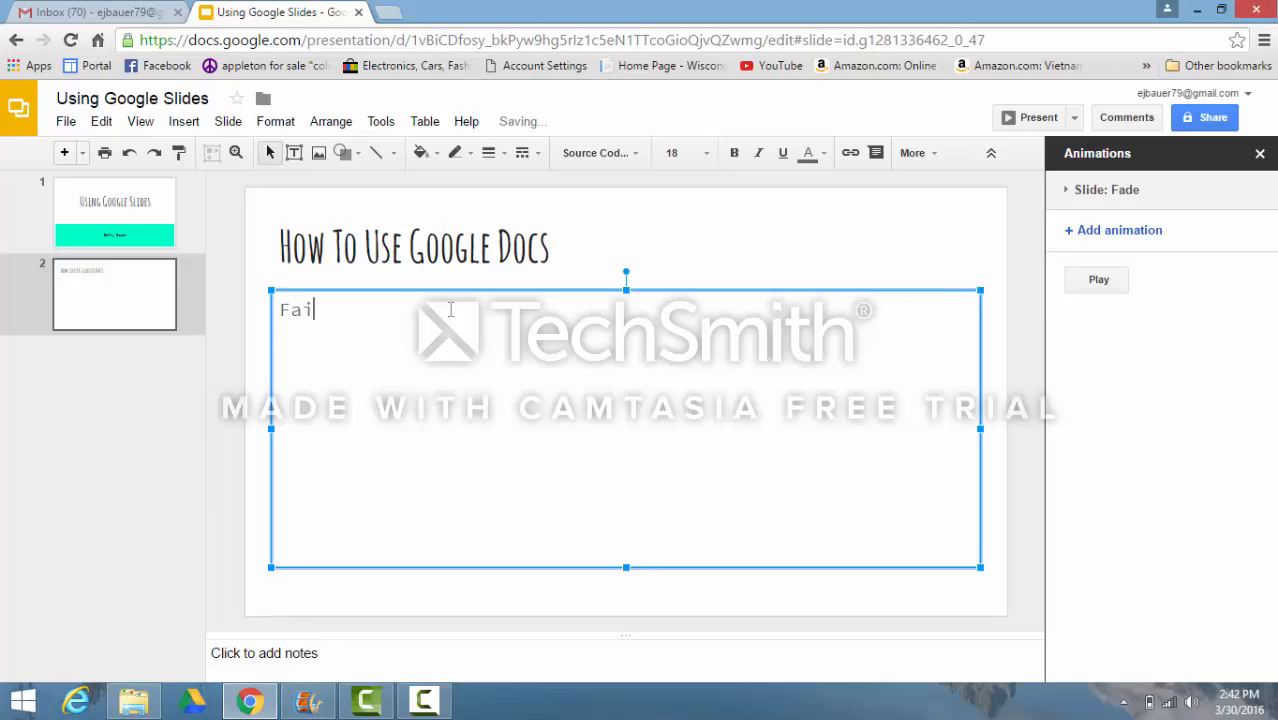
pyautogui.write('rly easy')
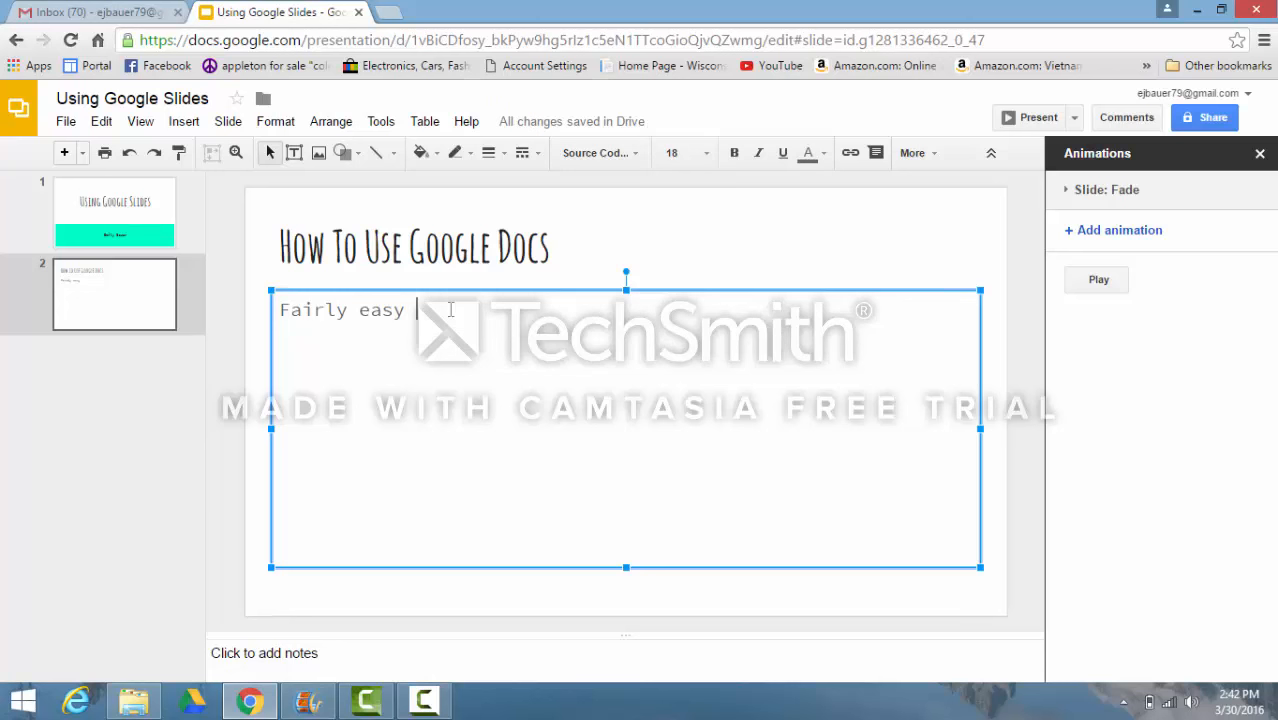
pyautogui.write('to use')
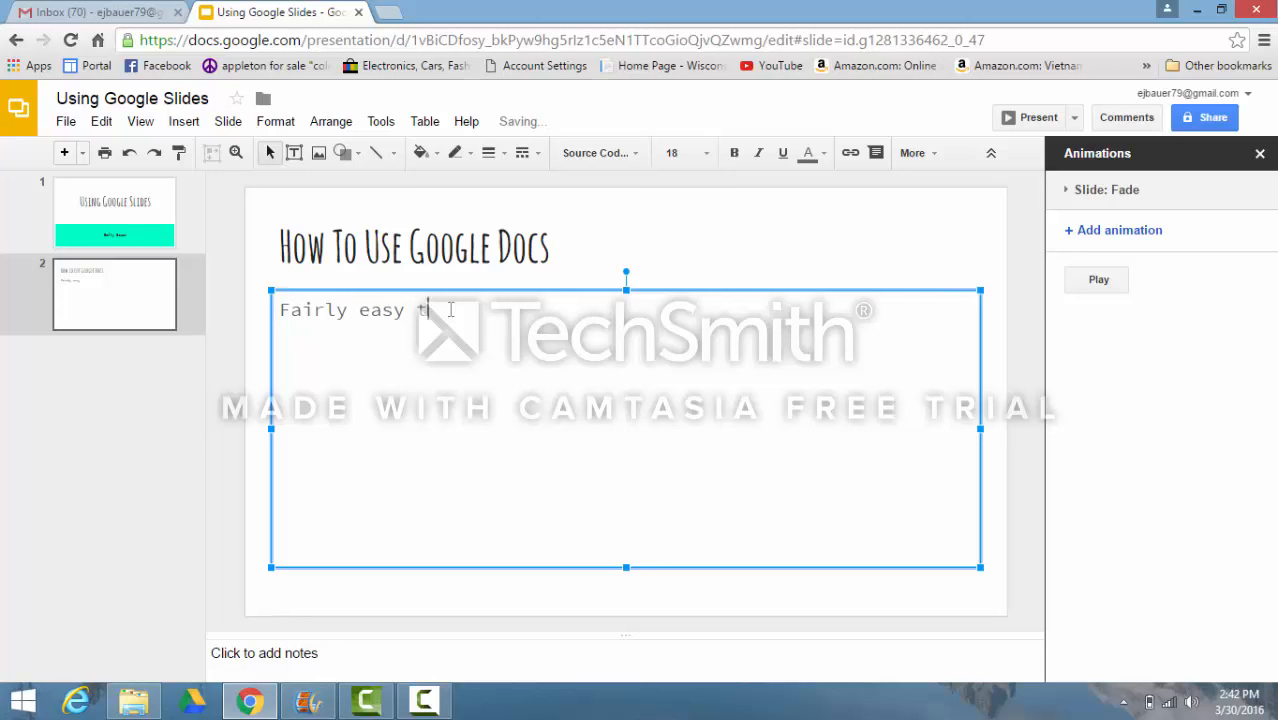
# - Add a third slide titled "Conclusion" with the body text "Final Thoughts"
pyautogui.click(64, 153)
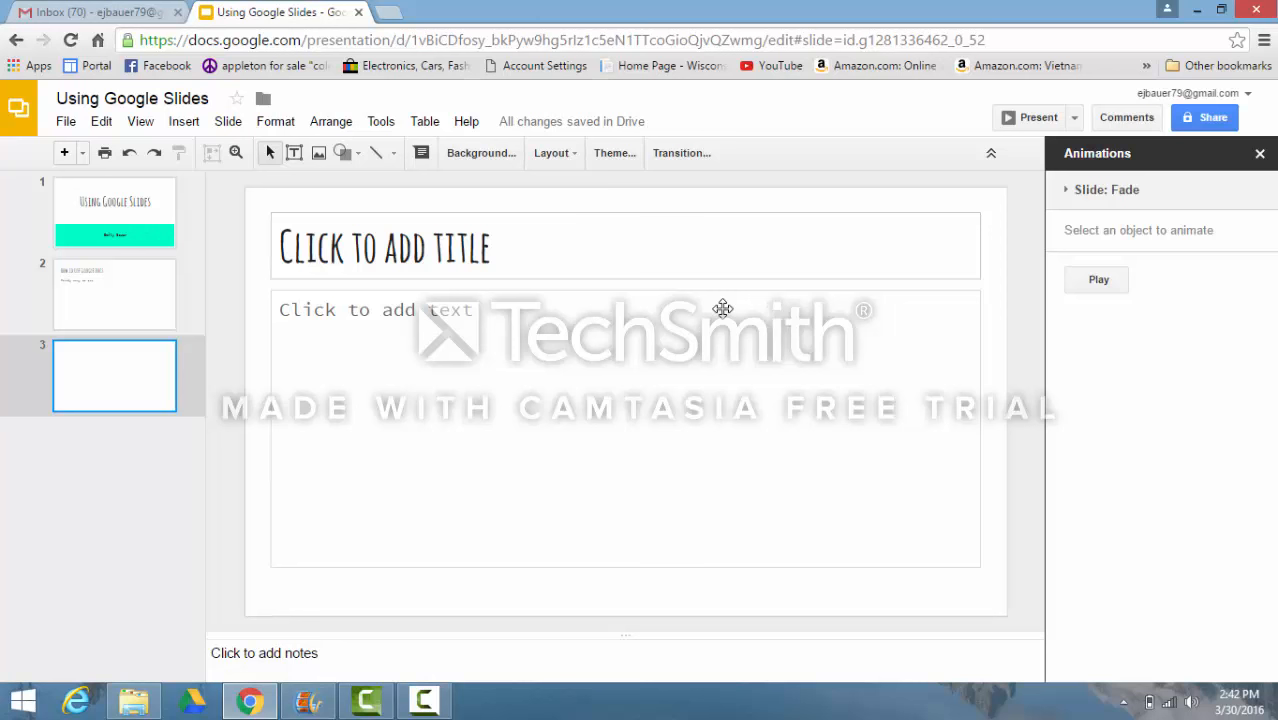
pyautogui.click(543, 250)
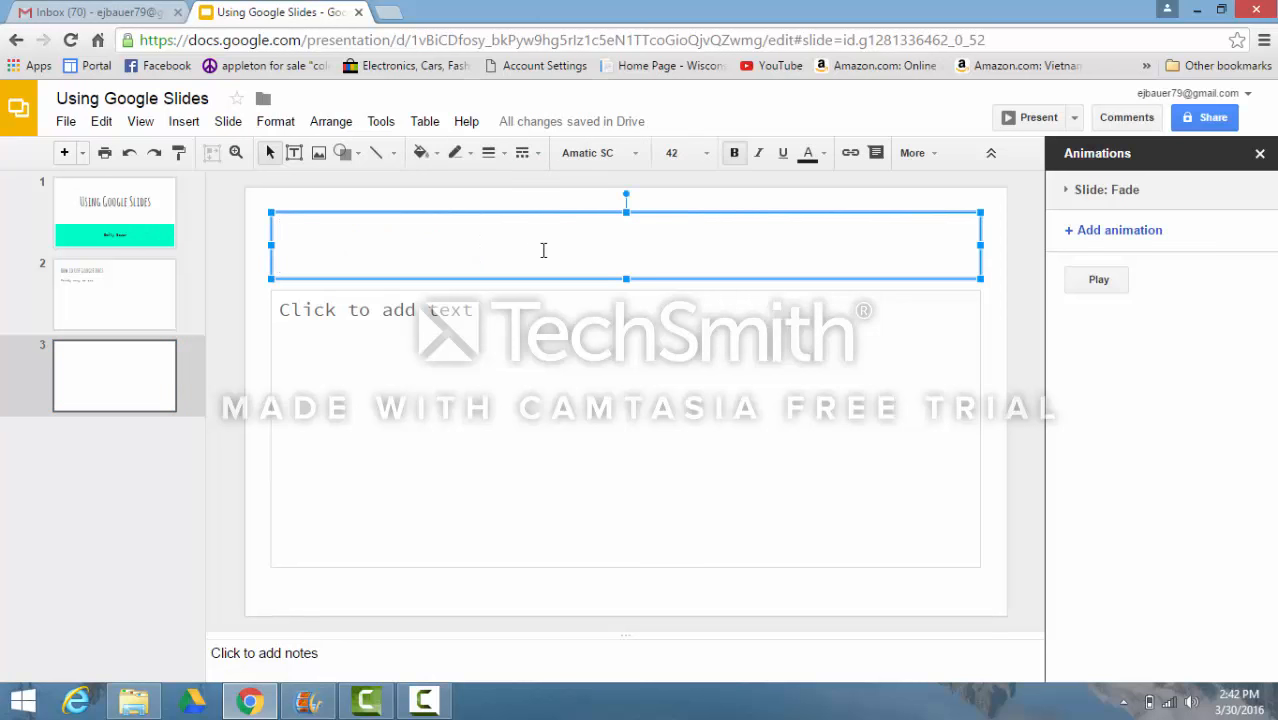
pyautogui.write('CON')
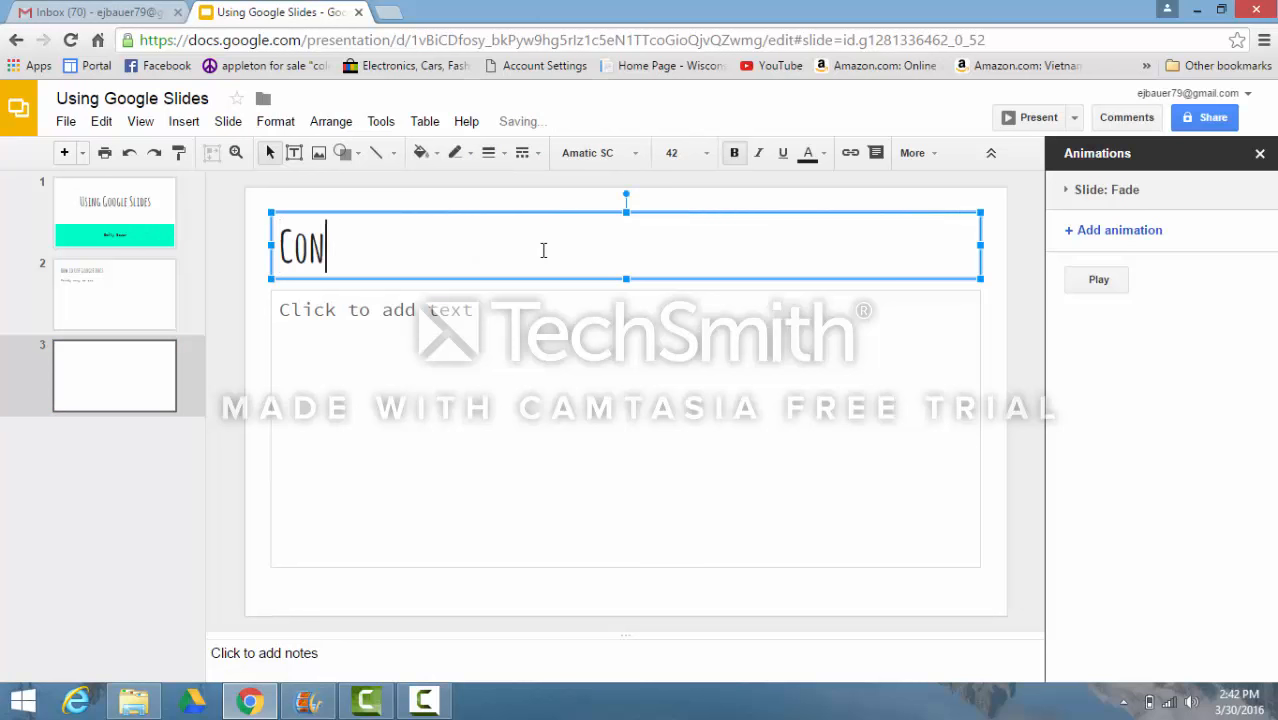
pyautogui.write('clusion')
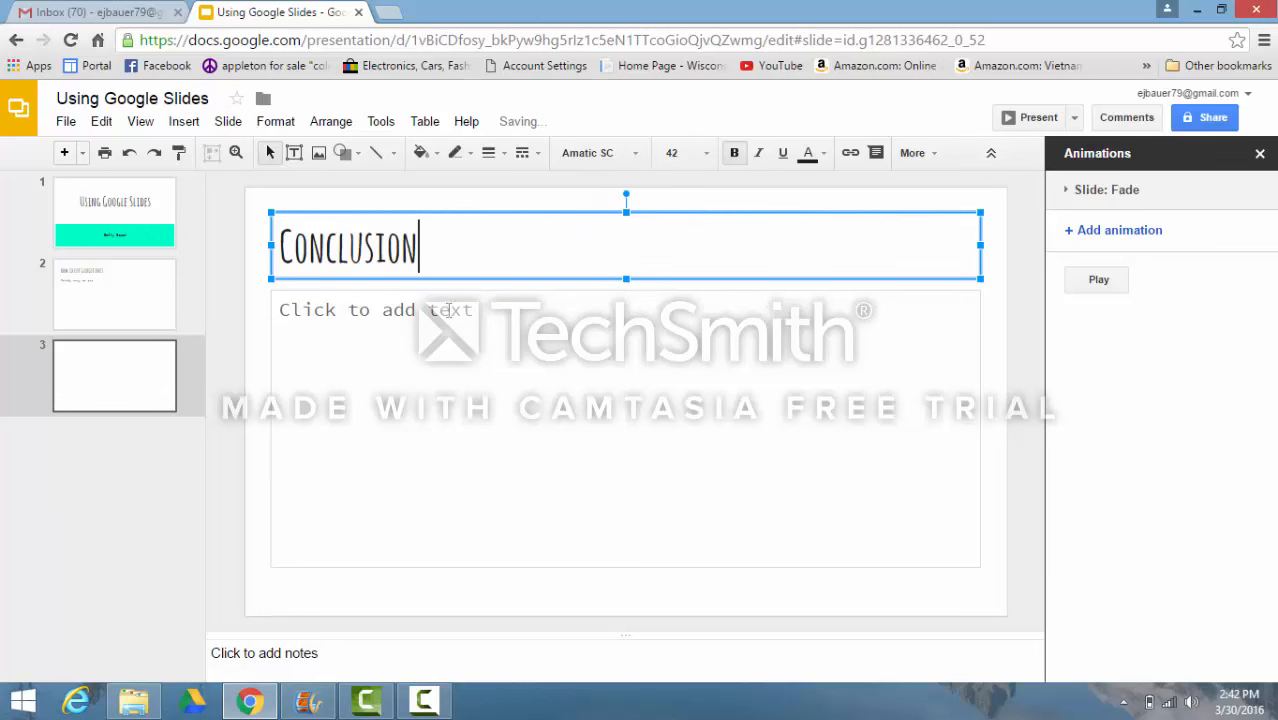
pyautogui.click(438, 318)
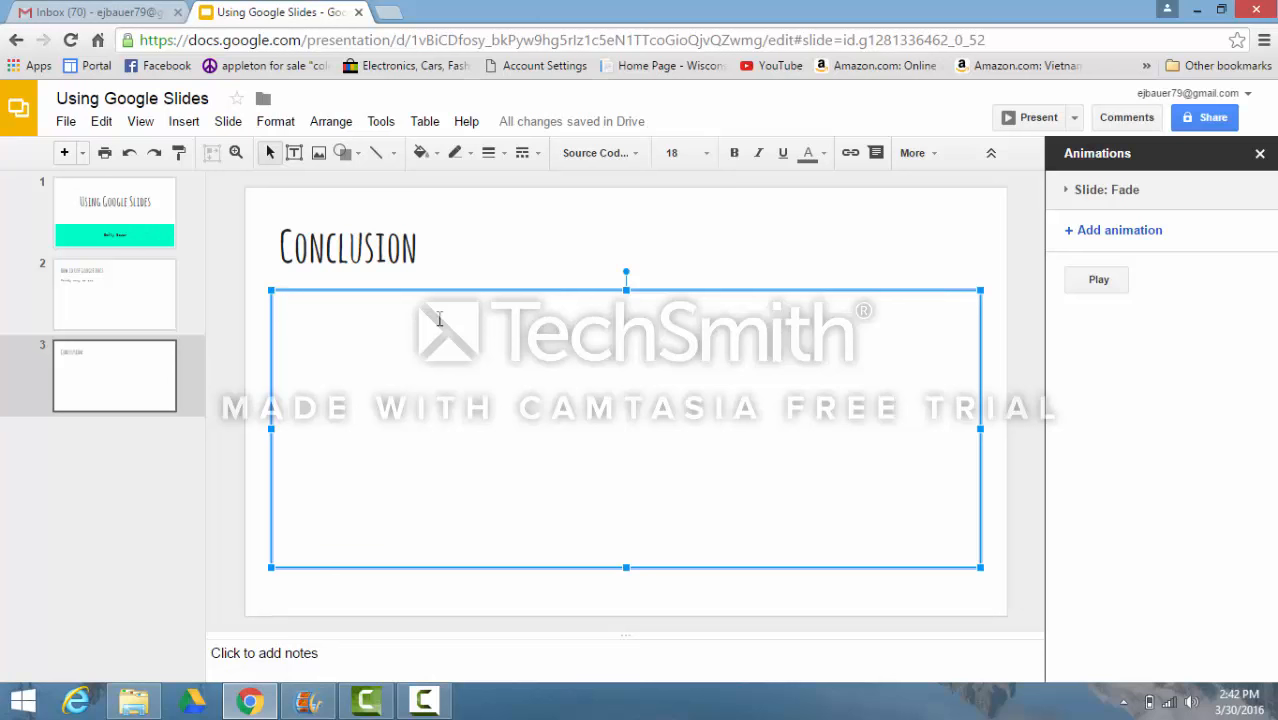
pyautogui.write('Final T')
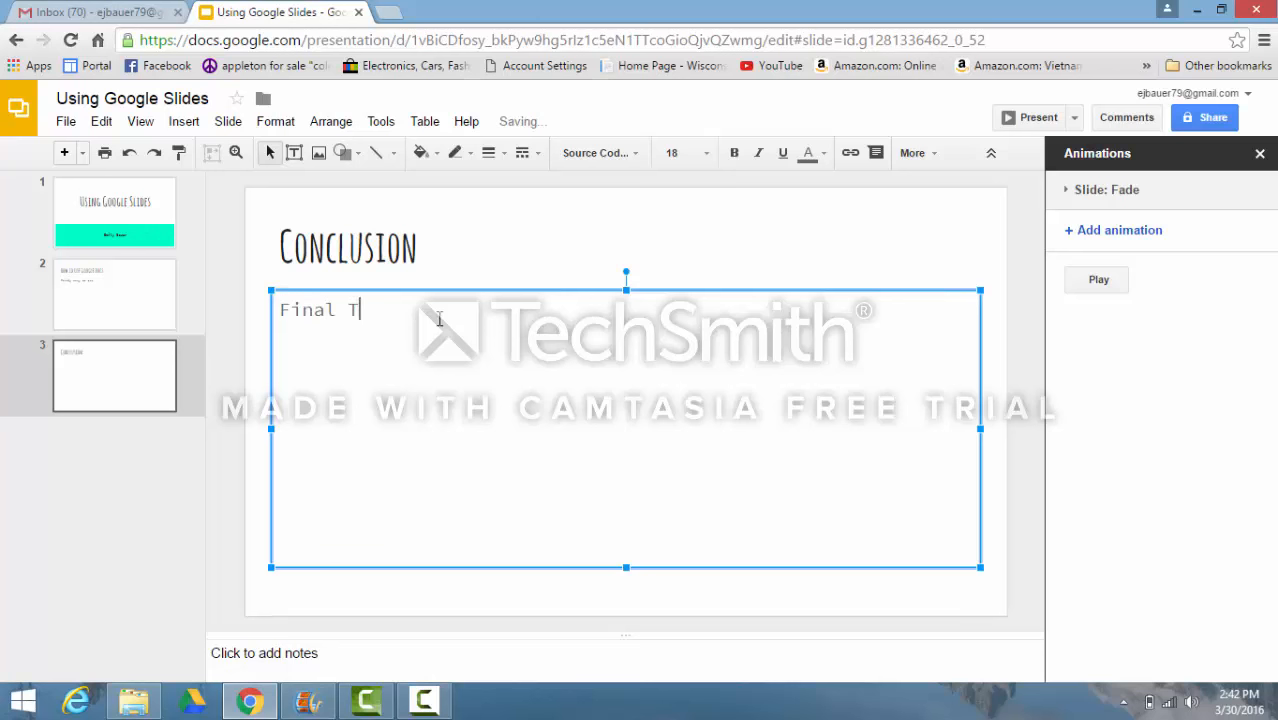
pyautogui.write('houghts')
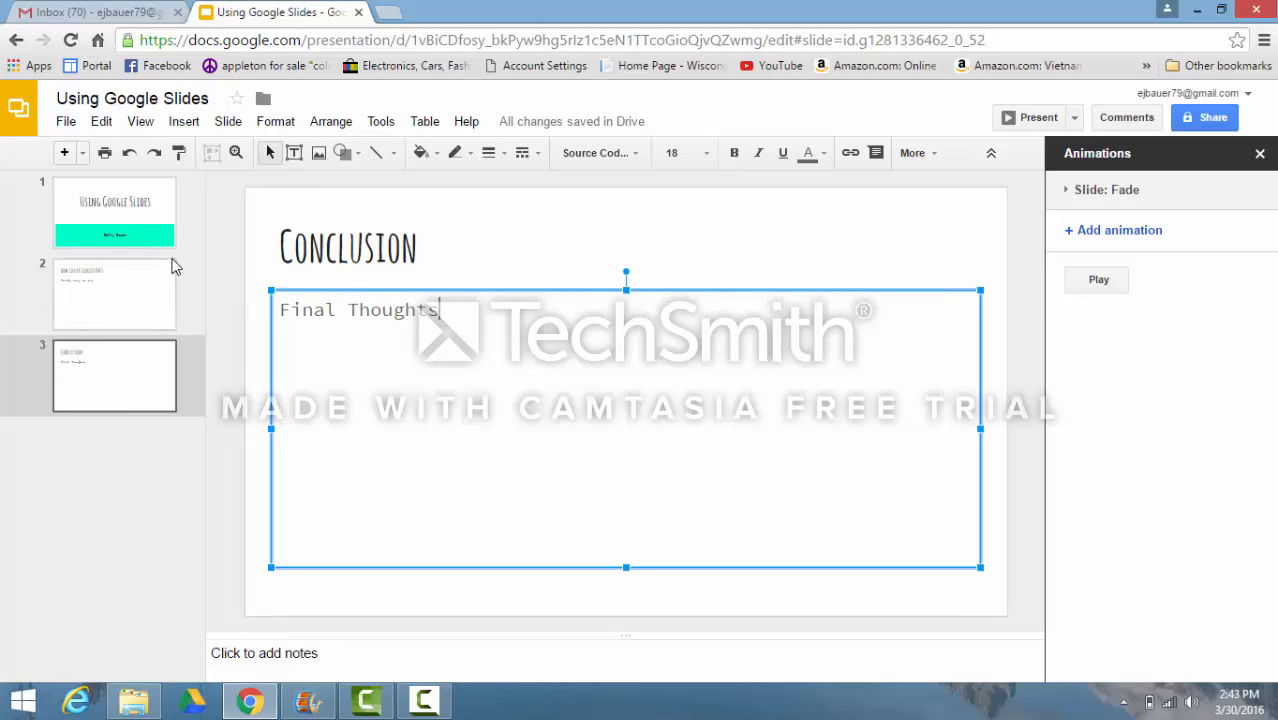
# - Present the slideshow from the first slide with automatic playback through the last slide, and exit the presentation
pyautogui.click(140, 188)
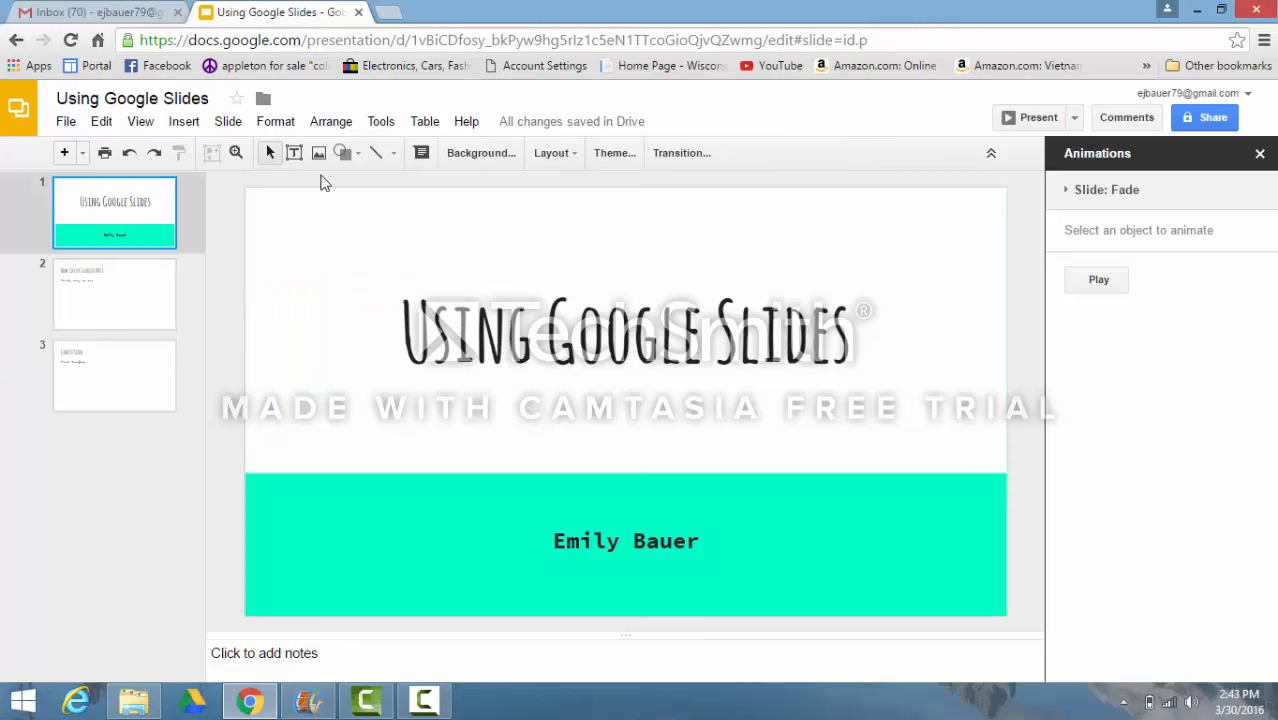
pyautogui.click(1031, 118)
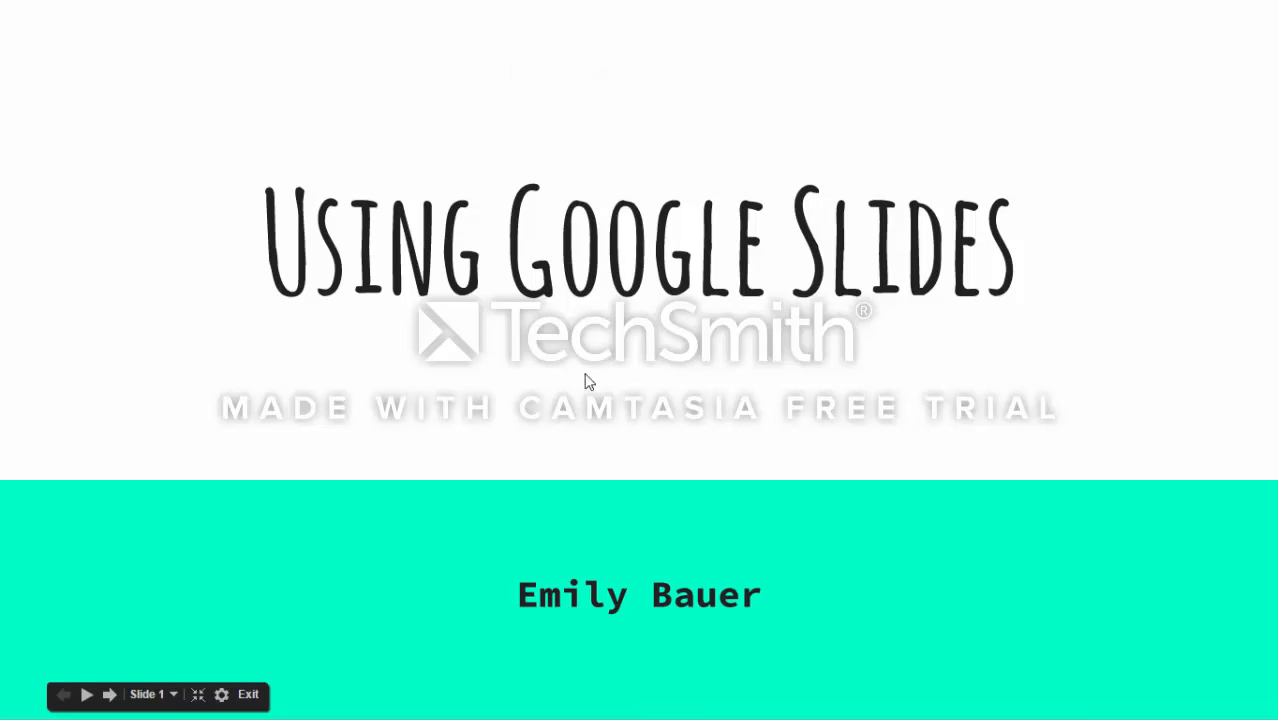
pyautogui.click(84, 697)
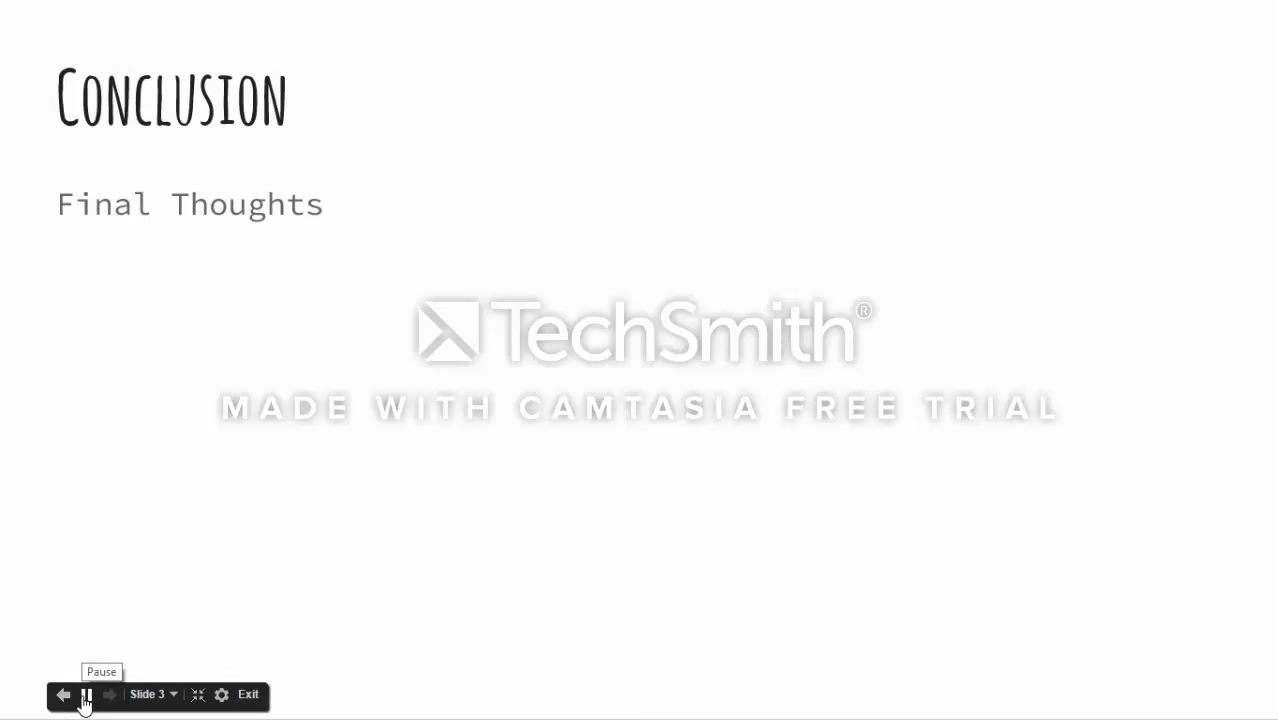
pyautogui.click(85, 697)
pyautogui.click(248, 697)
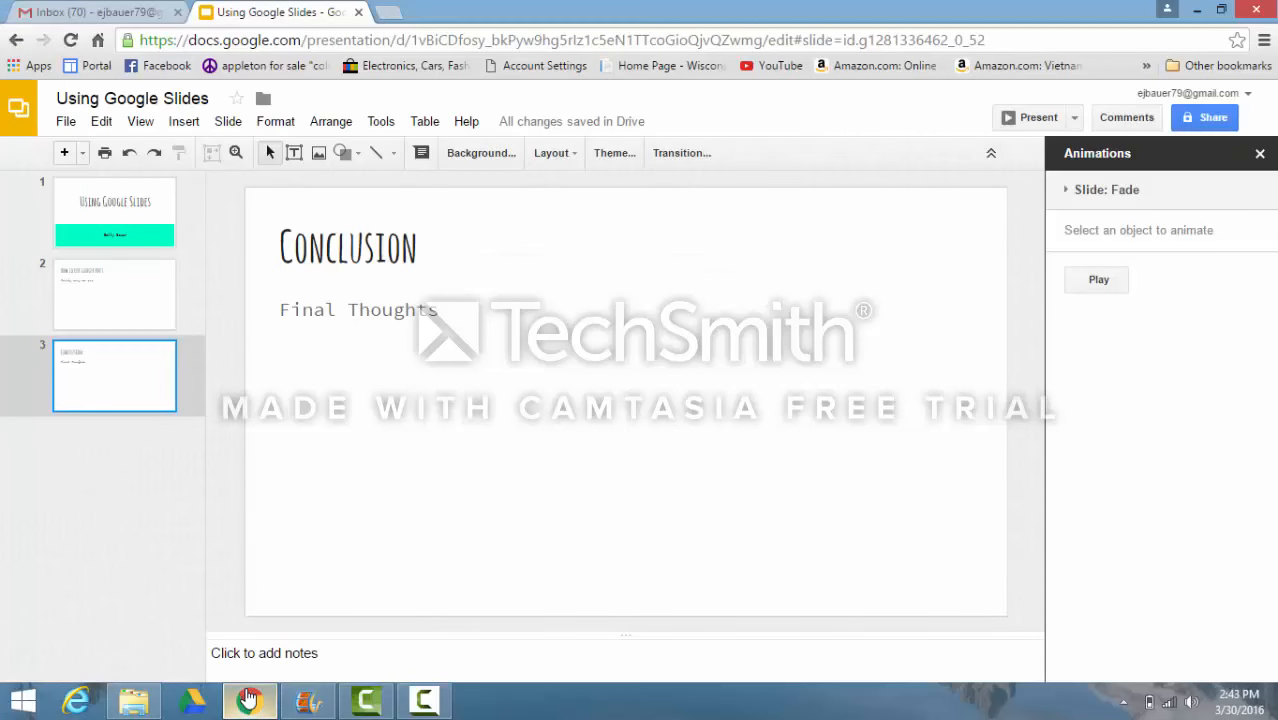